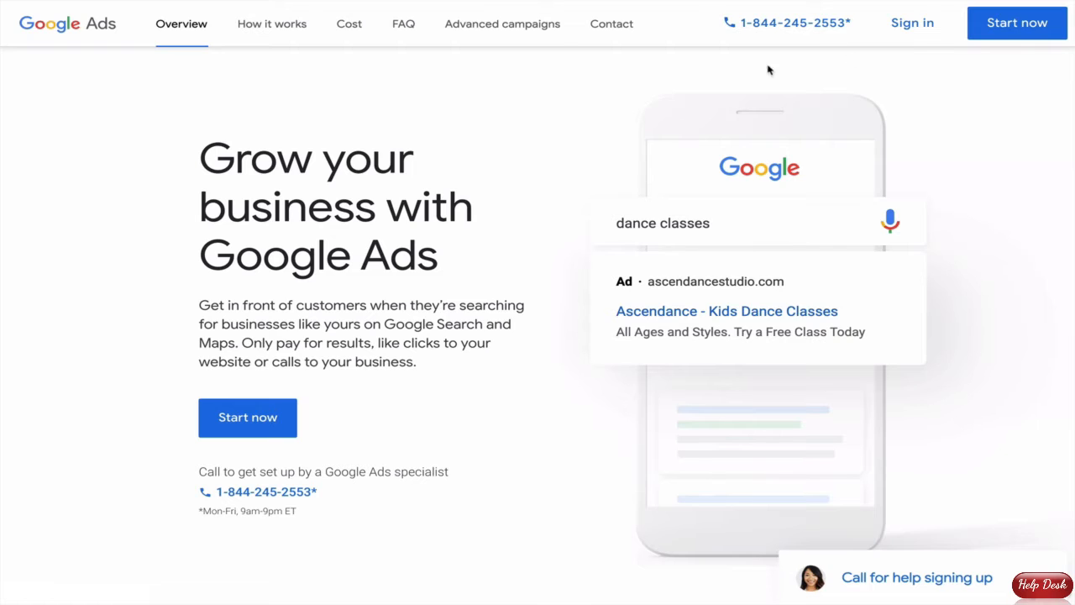
Sign in to the existing Google Ads account and look over the available tools and settings.
left_click(917, 23)
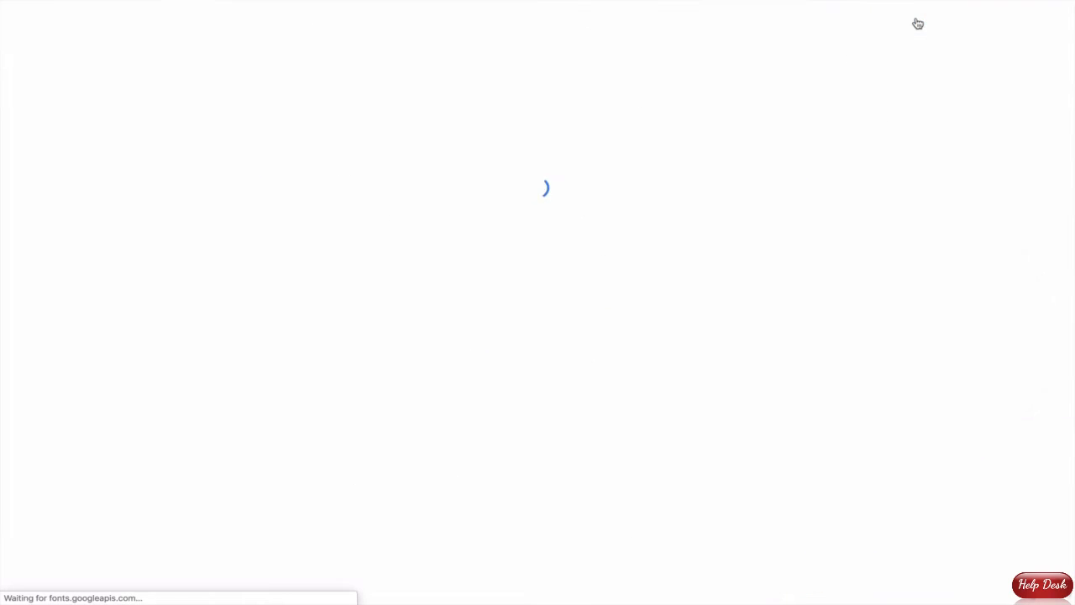
left_click(421, 286)
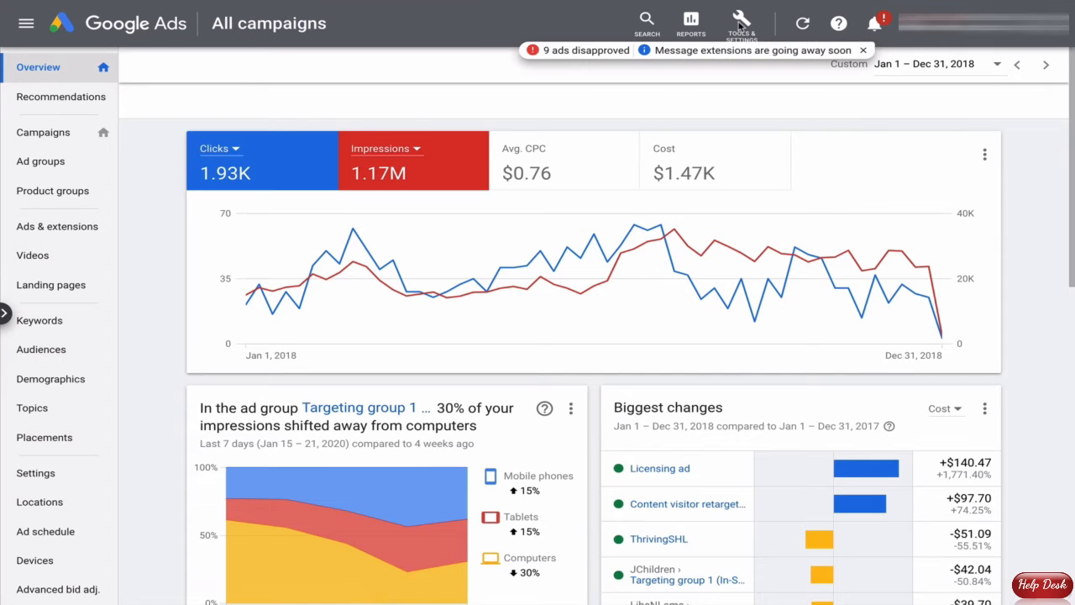
left_click(742, 26)
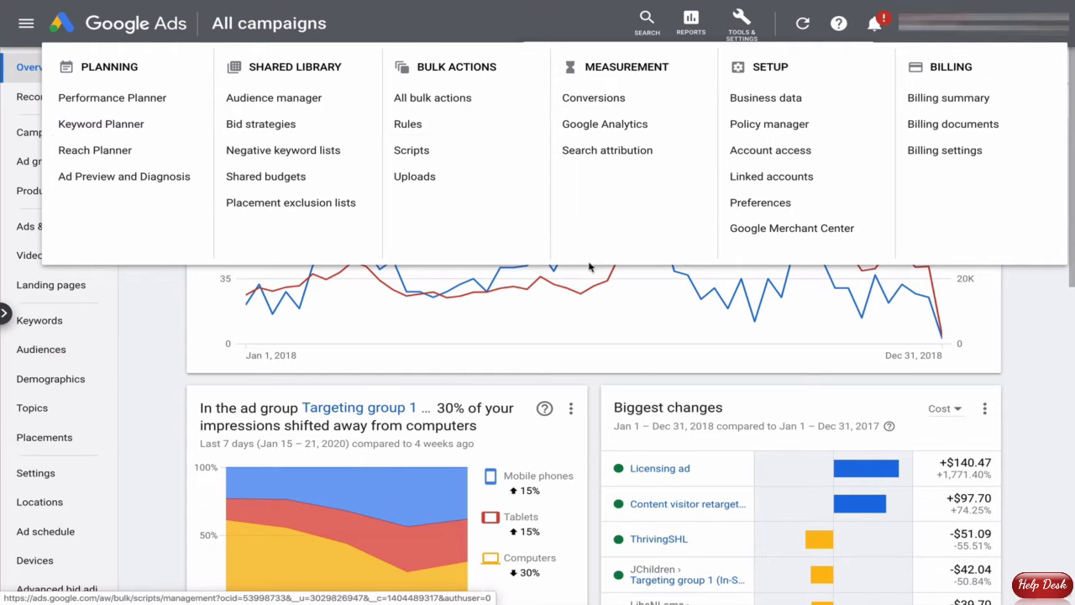
left_click(464, 387)
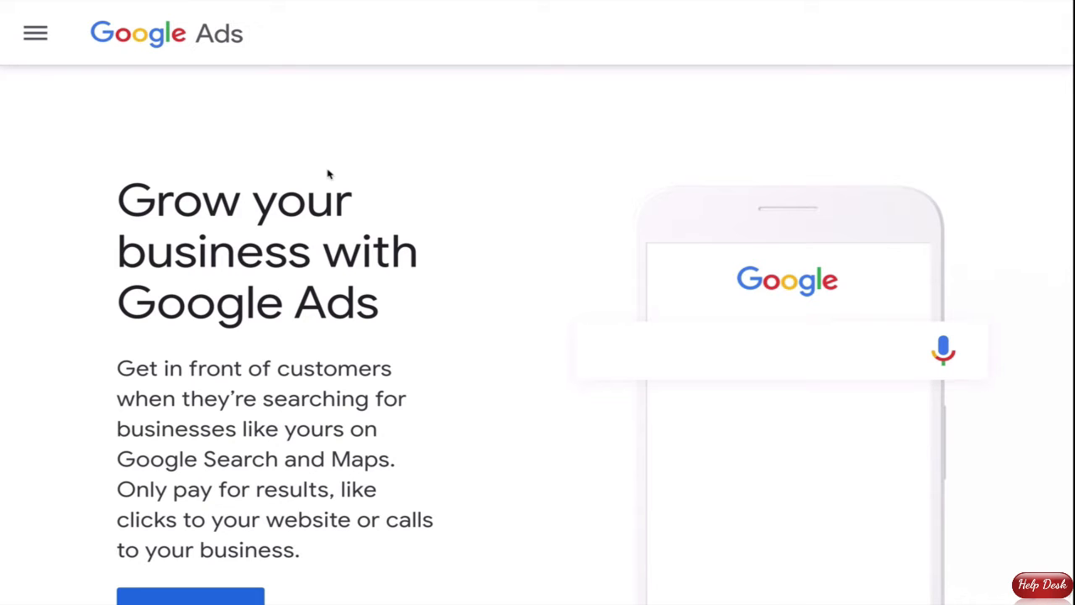
Start a new campaign and choose "Get more website sales or sign-ups" as the main advertising goal.
scroll(386, 248, "down", 3)
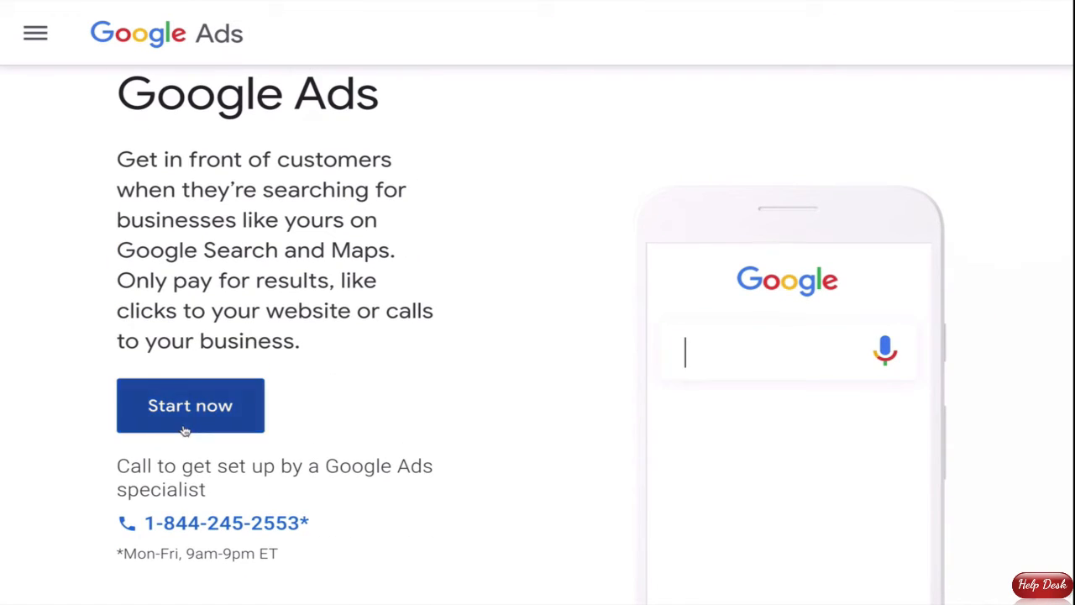
left_click(152, 430)
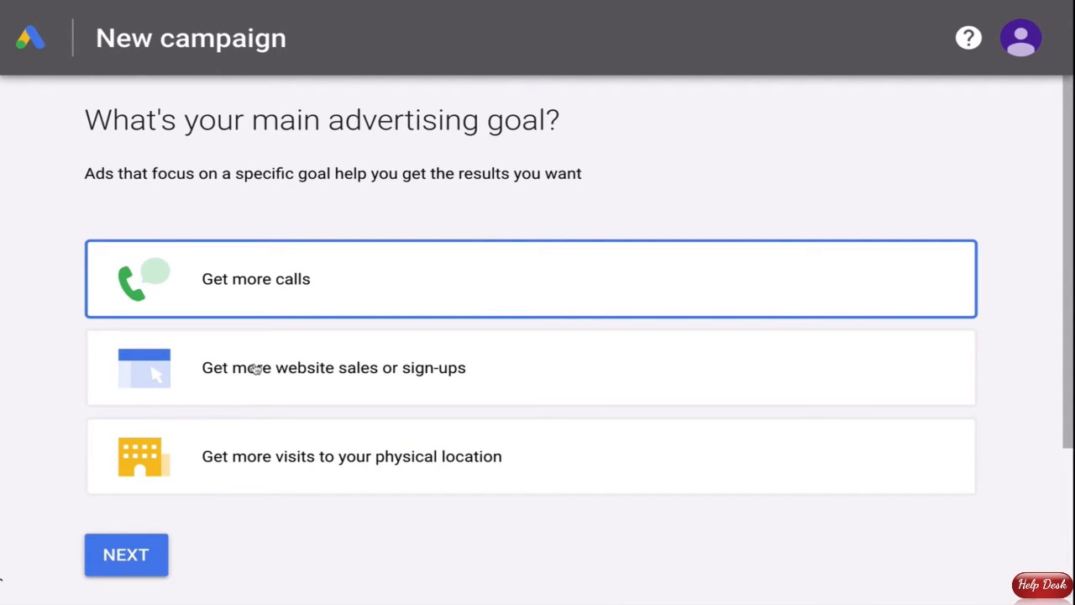
left_click(284, 377)
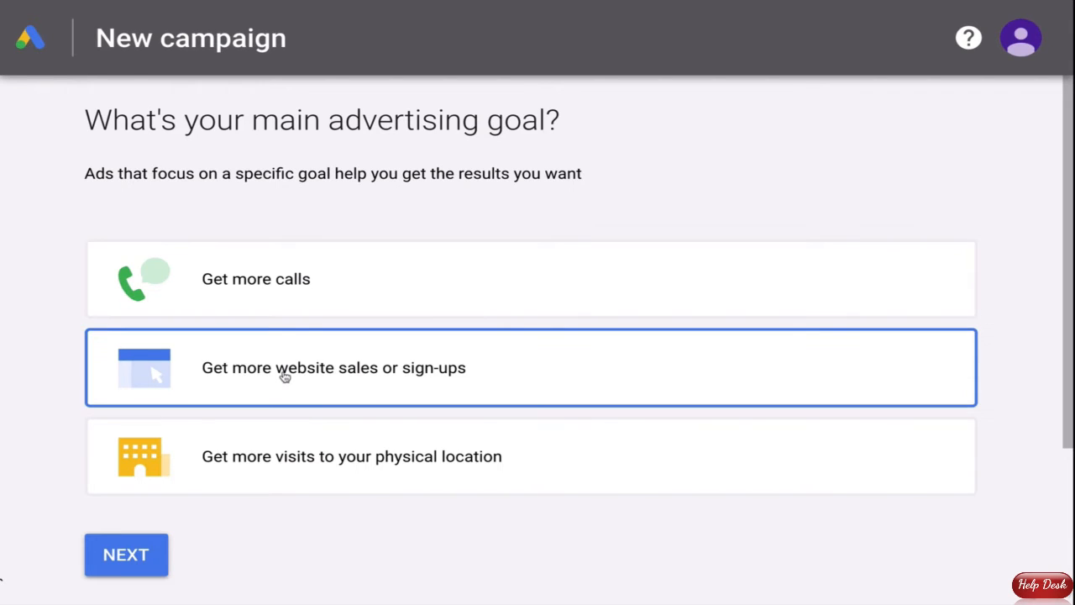
left_click(151, 549)
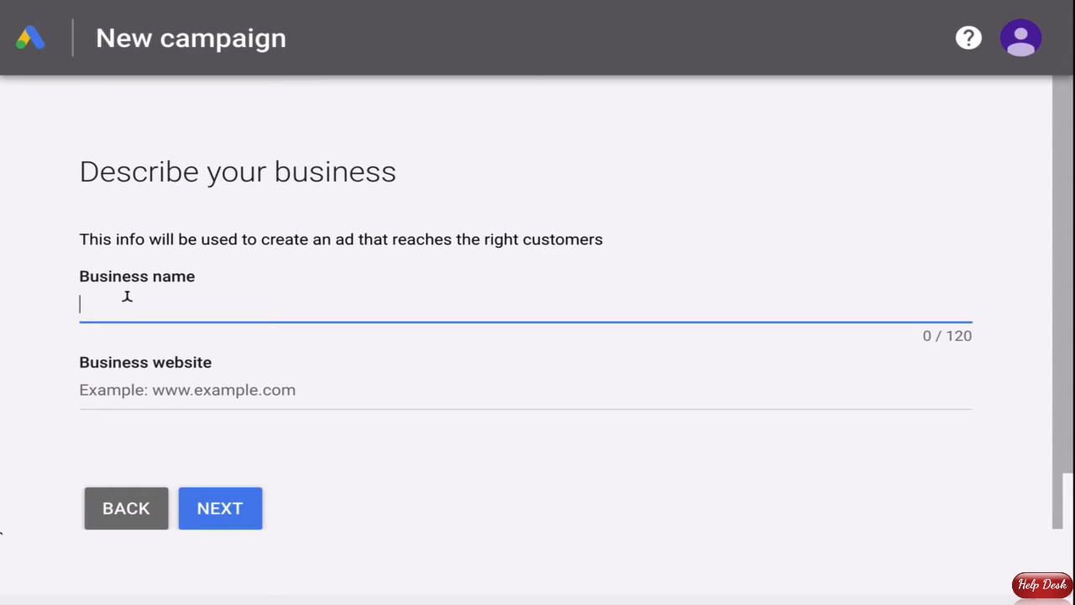
type("Semantic Valley LLC")
key("Tab")
type("https://www.problemio.com")
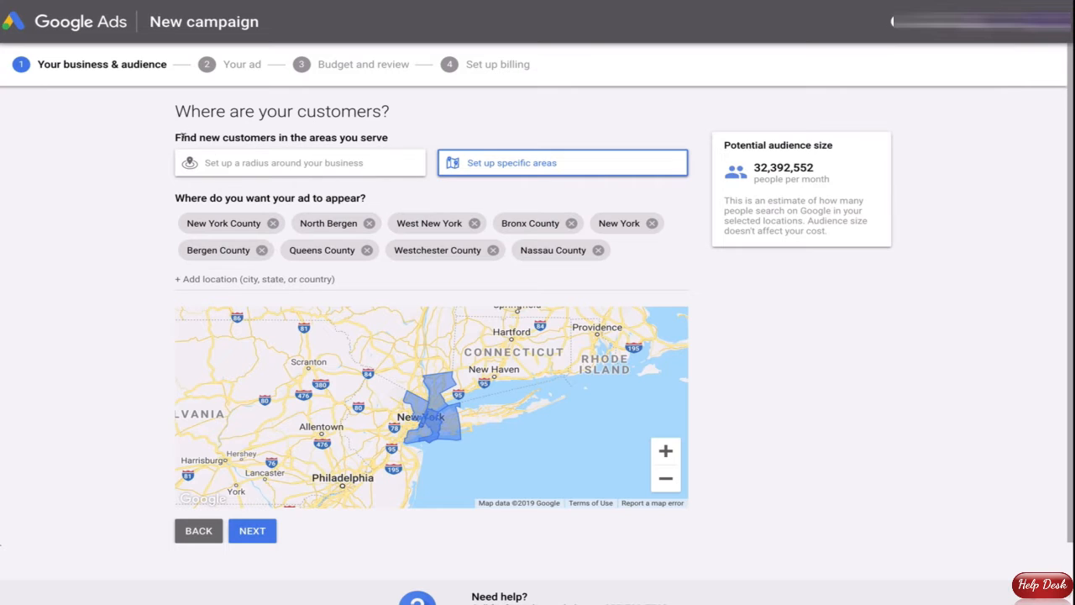
Target customers within a 3 mi radius around the business address and continue to the product definition.
left_click_drag(173, 134, 388, 137)
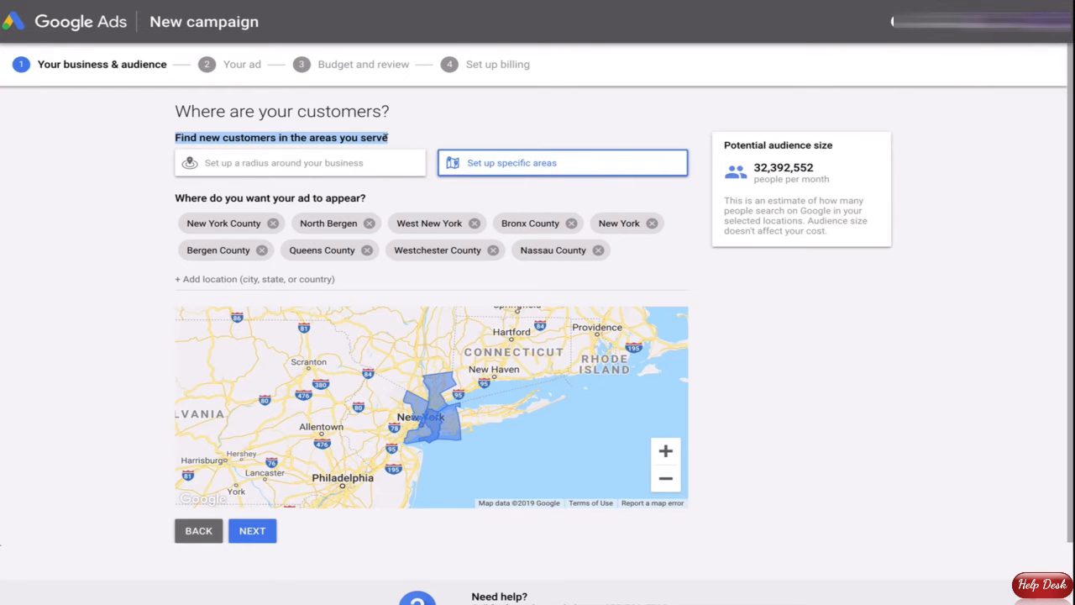
left_click(304, 172)
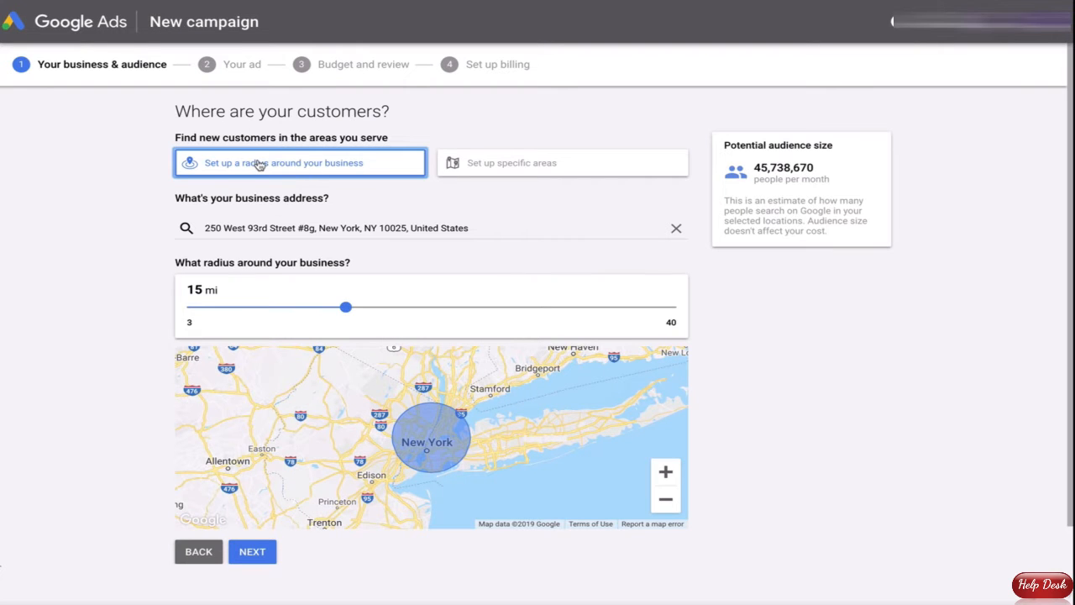
left_click_drag(346, 307, 187, 308)
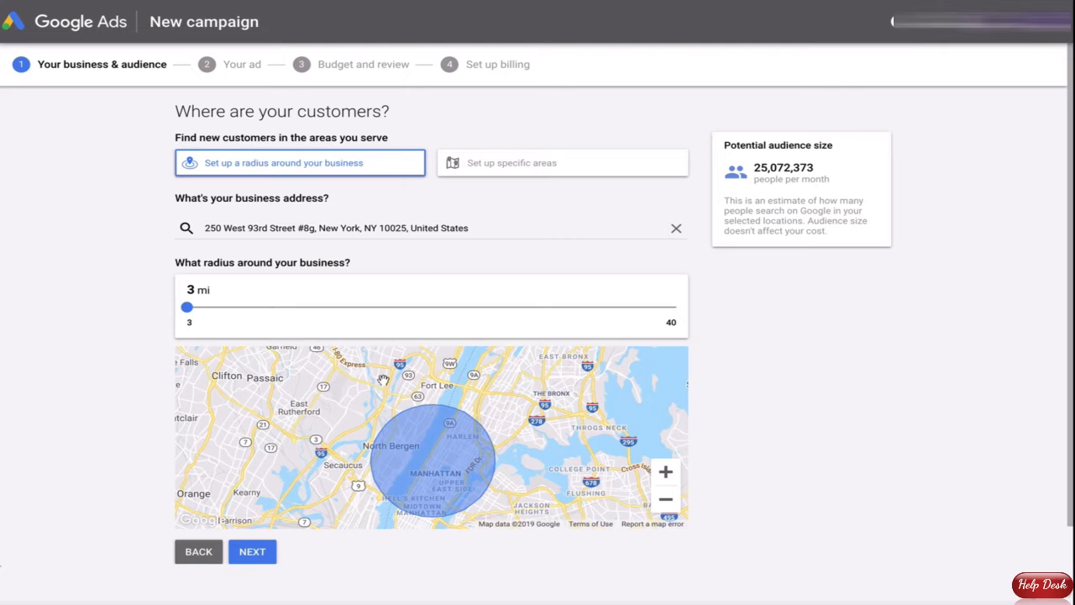
left_click(251, 552)
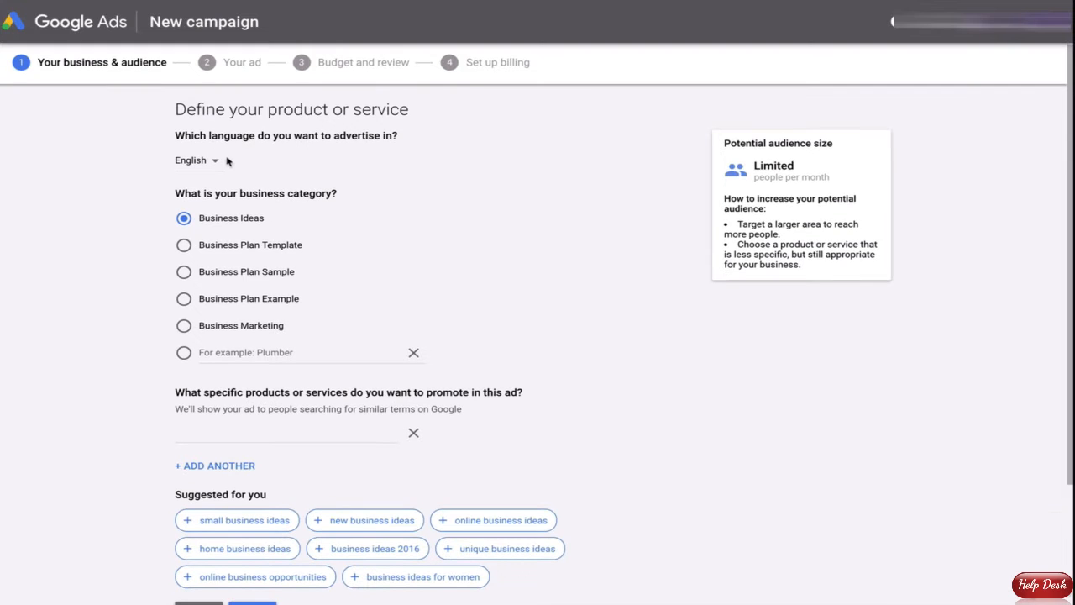
Define the business category as Small Business Coaching with Coaching as the promoted service, and continue to the ad.
scroll(223, 256, "down", 1)
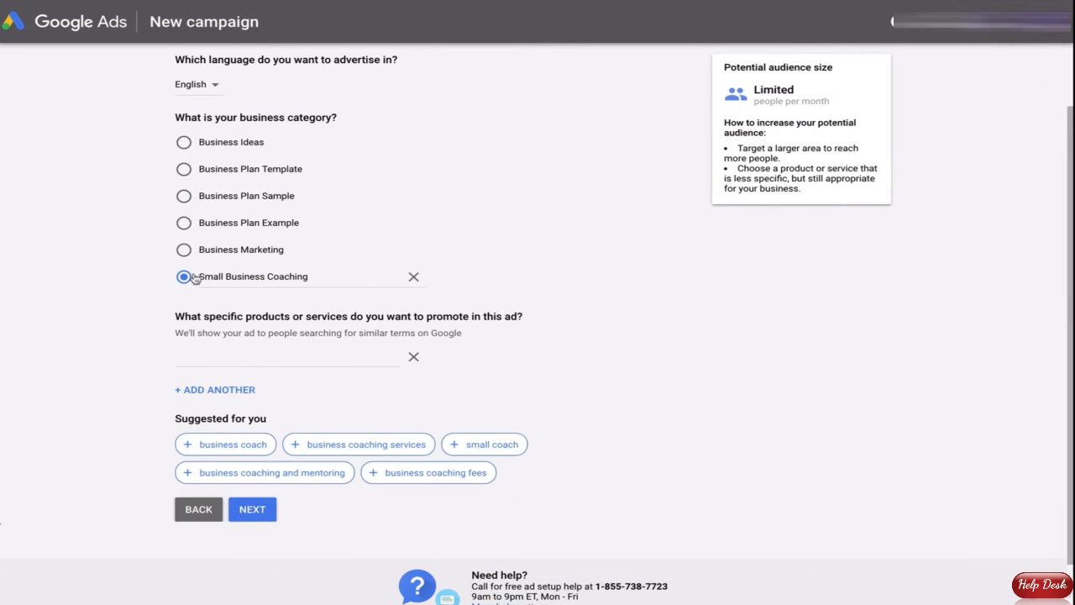
scroll(257, 392, "down", 1)
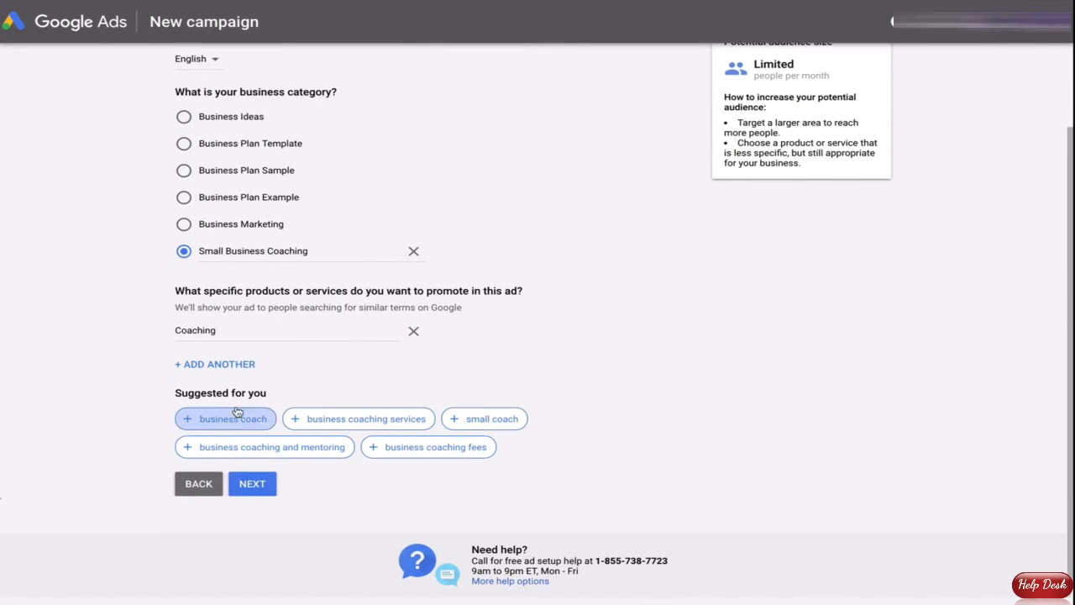
left_click(259, 485)
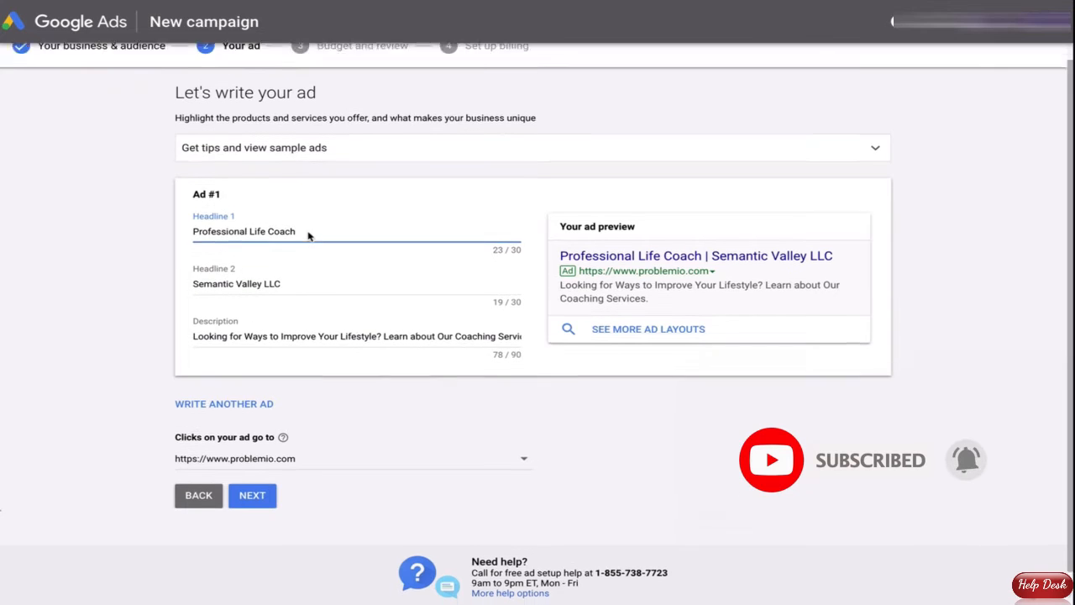
Accept the ad text headed "Professional Life Coach" and choose a Desktop image for the ad.
scroll(307, 235, "up", 1)
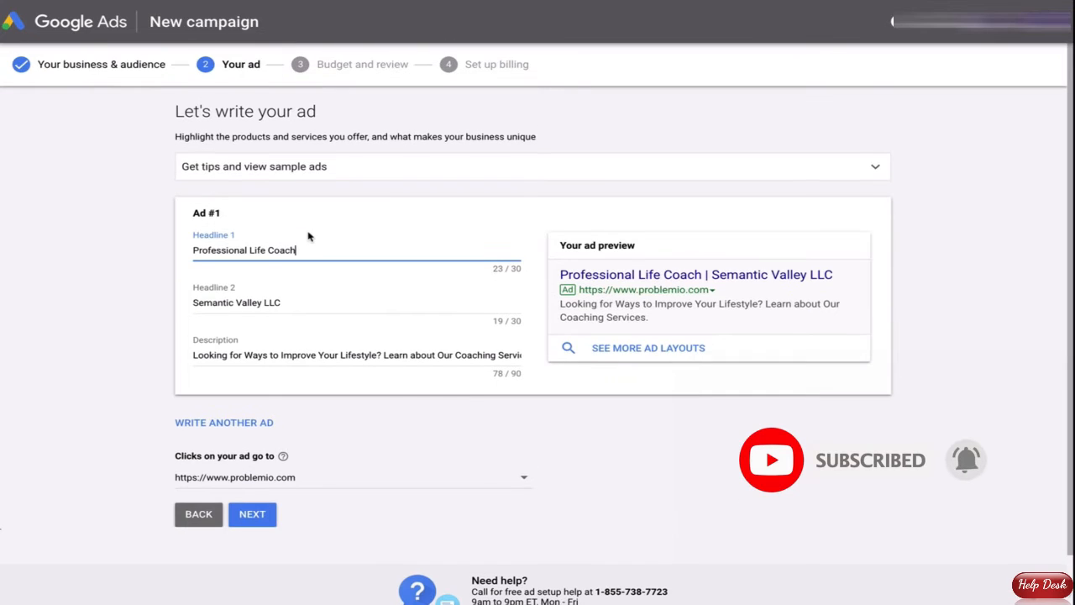
left_click(252, 515)
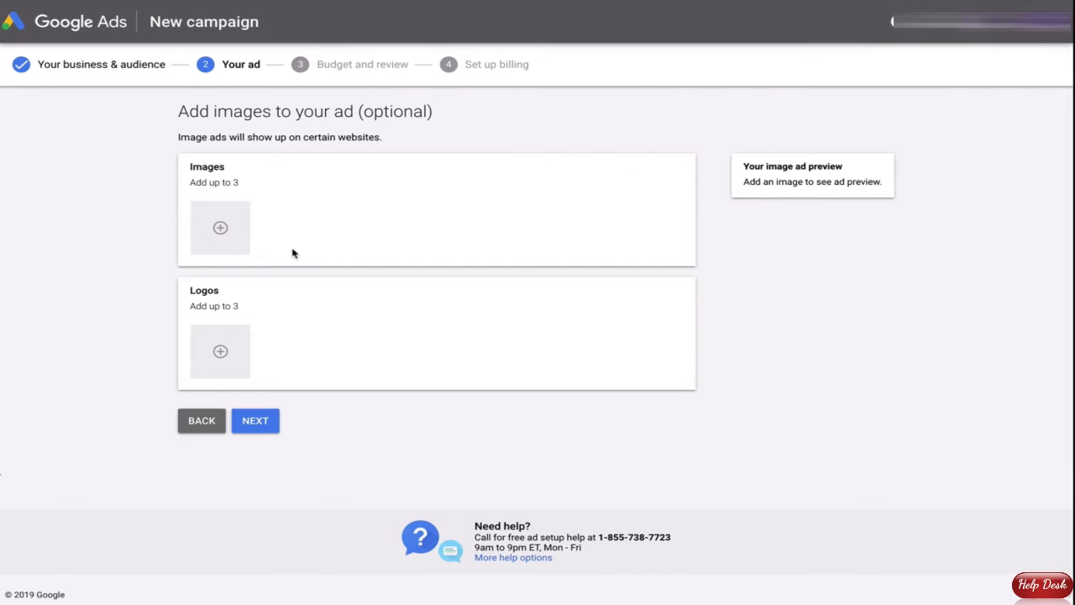
left_click(220, 230)
left_click(508, 368)
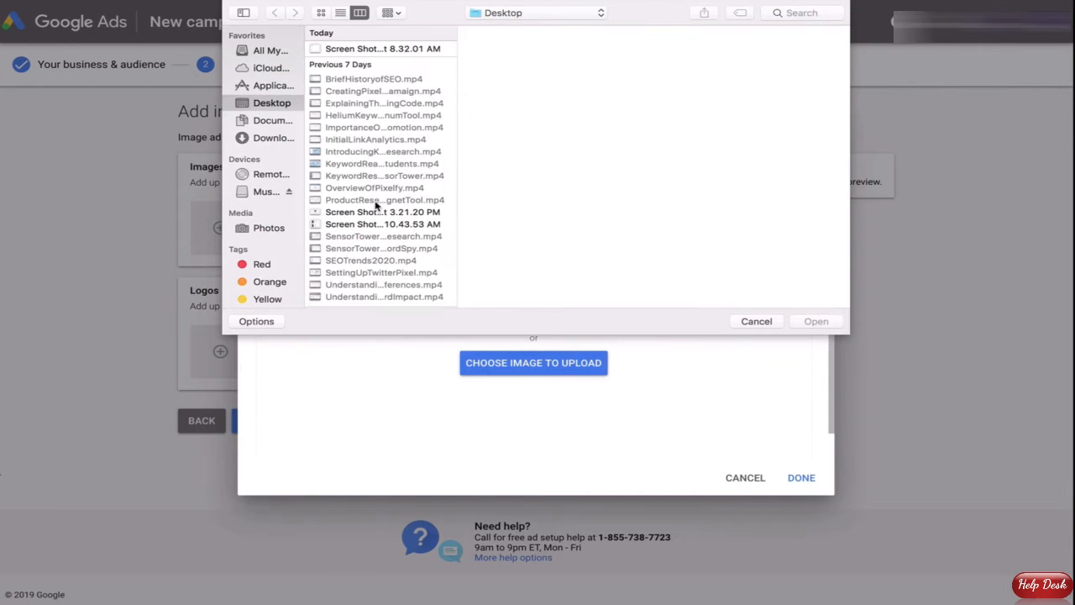
scroll(378, 204, "down", 5)
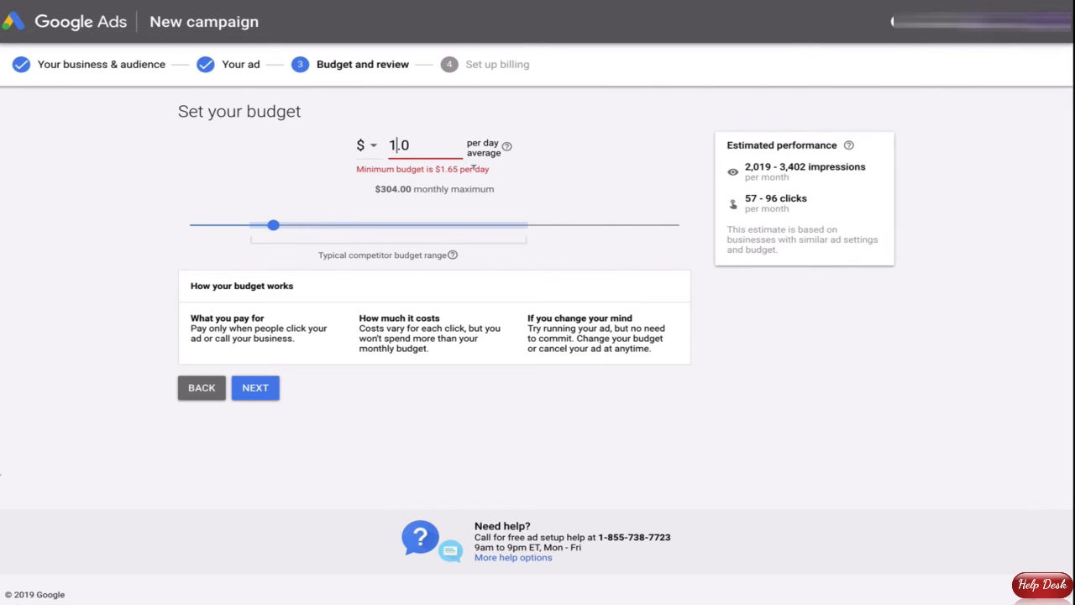
Set the average daily budget to $2.0 and continue to the campaign review.
left_click(396, 144)
key("BackSpace")
type("2")
key("Right")
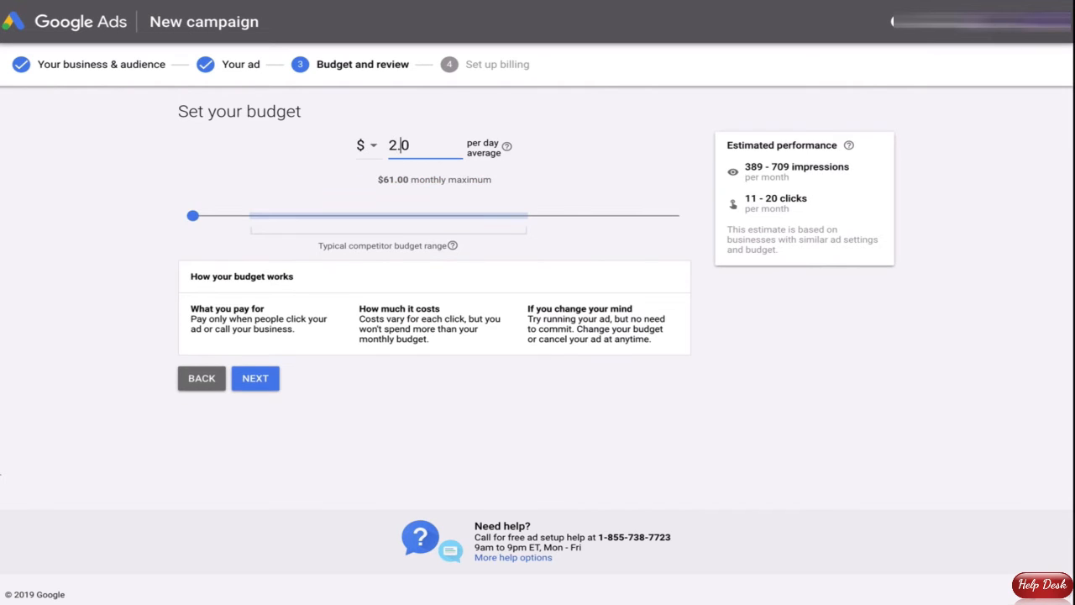
left_click(252, 382)
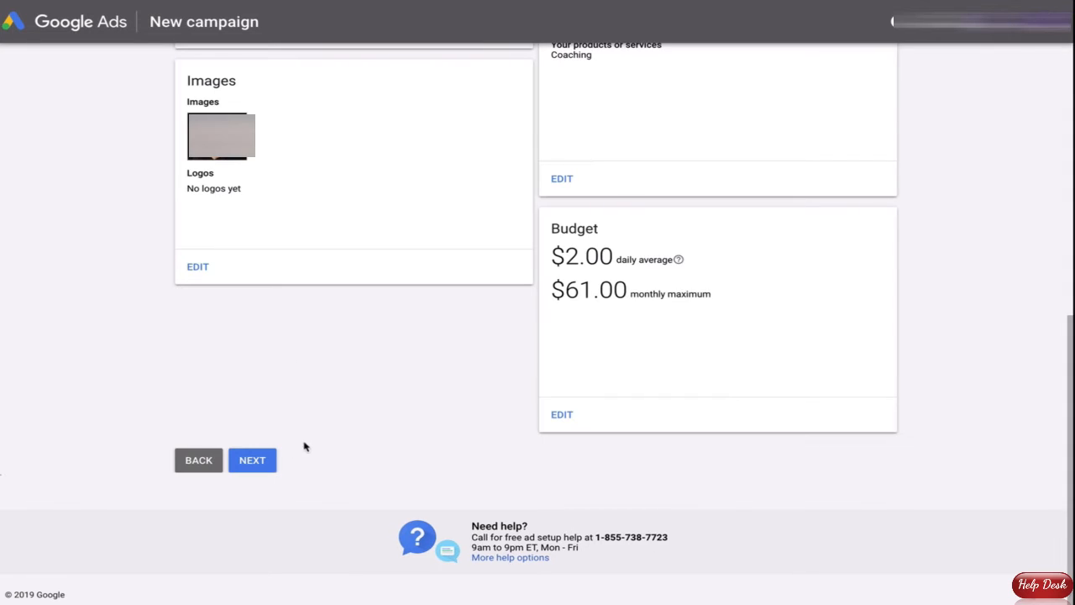
Accept the reviewed campaign and enter the card details in the billing setup.
left_click(251, 459)
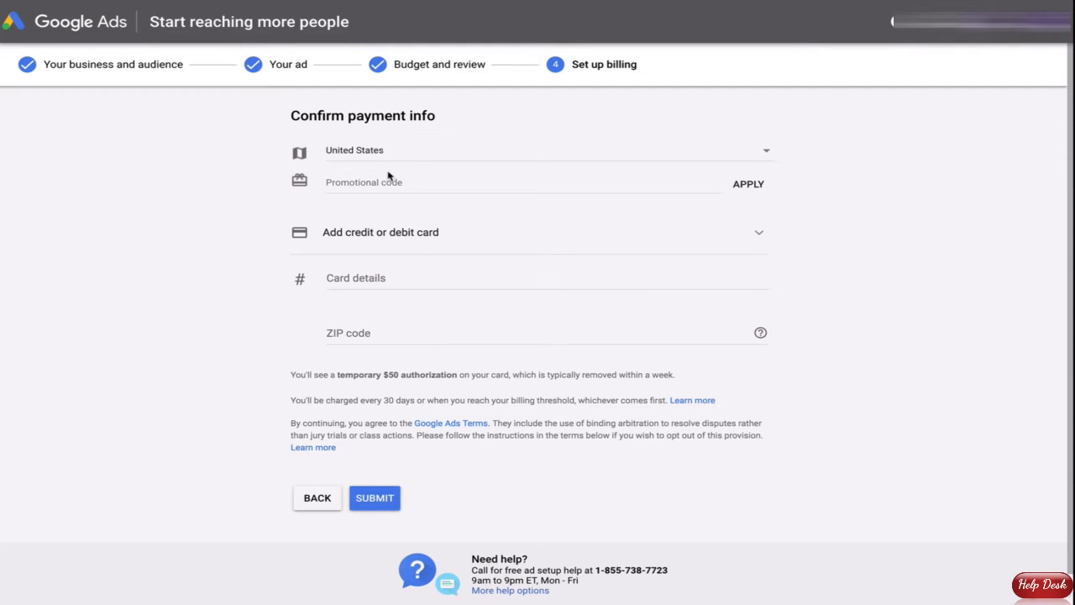
left_click(352, 281)
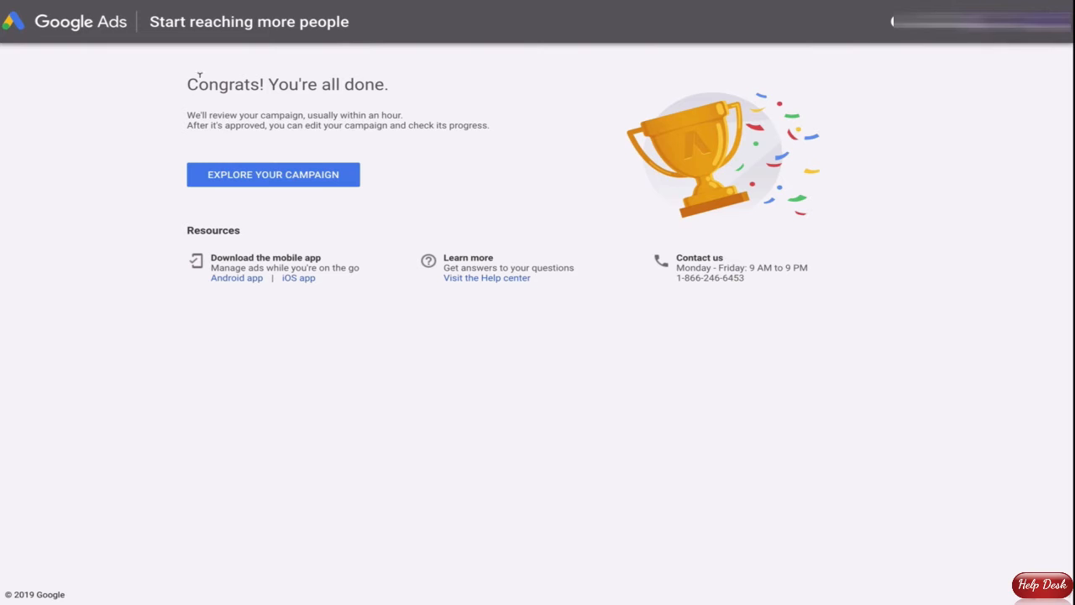
Read the confirmation page's campaign review notice and the support contact hours and phone number.
left_click_drag(188, 81, 353, 84)
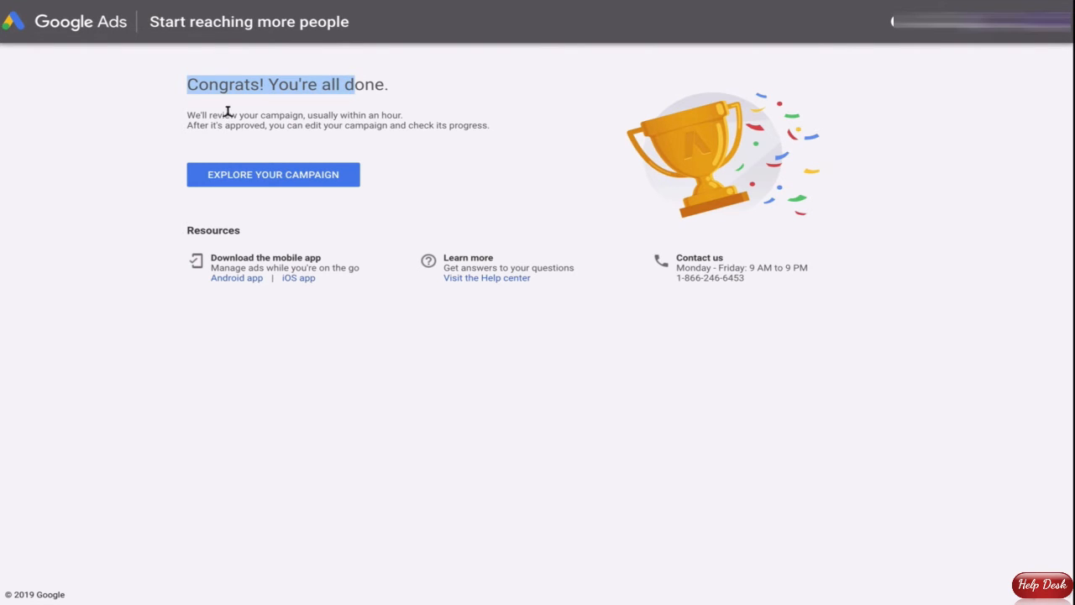
left_click_drag(228, 115, 446, 124)
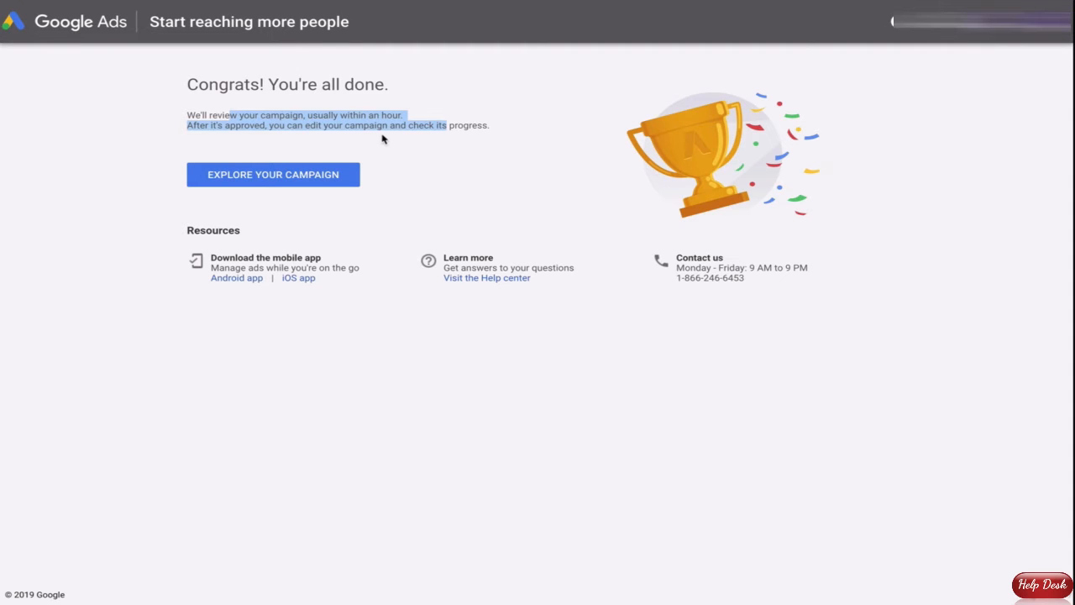
left_click_drag(747, 280, 677, 257)
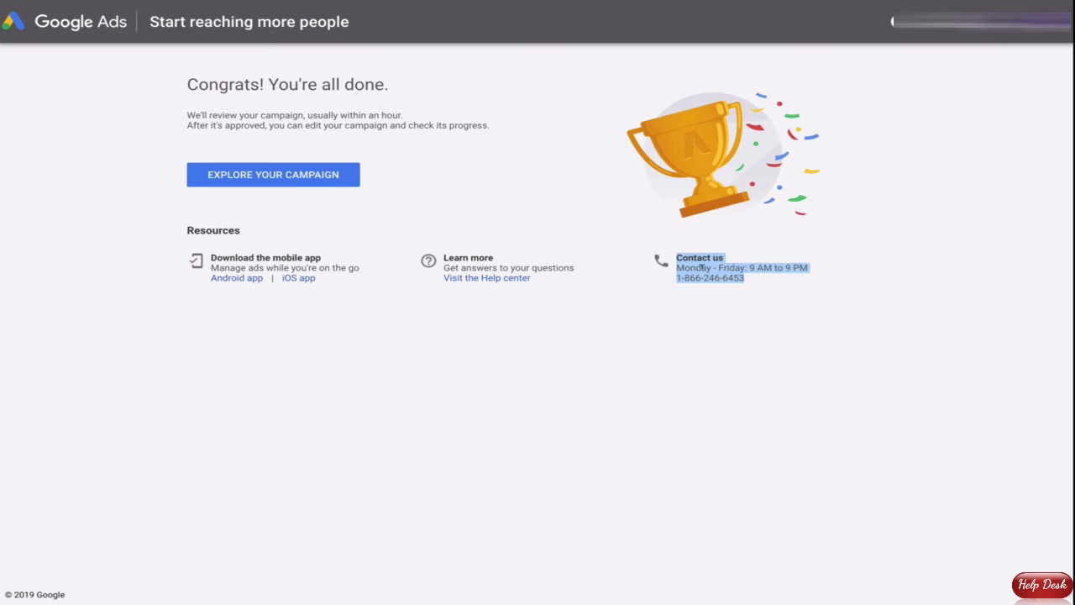
left_click(731, 273)
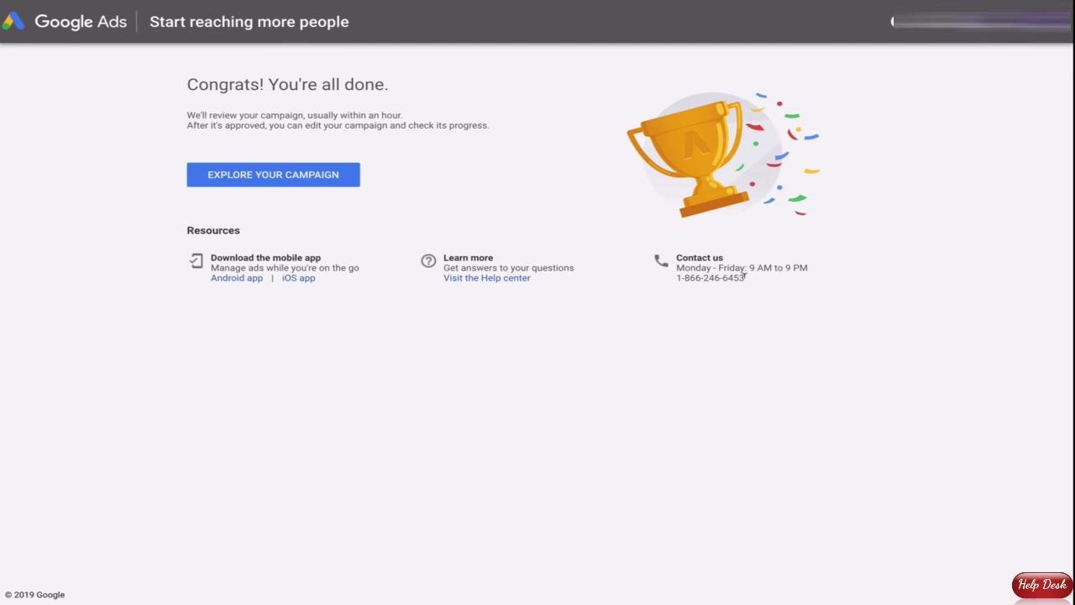
left_click_drag(745, 278, 674, 281)
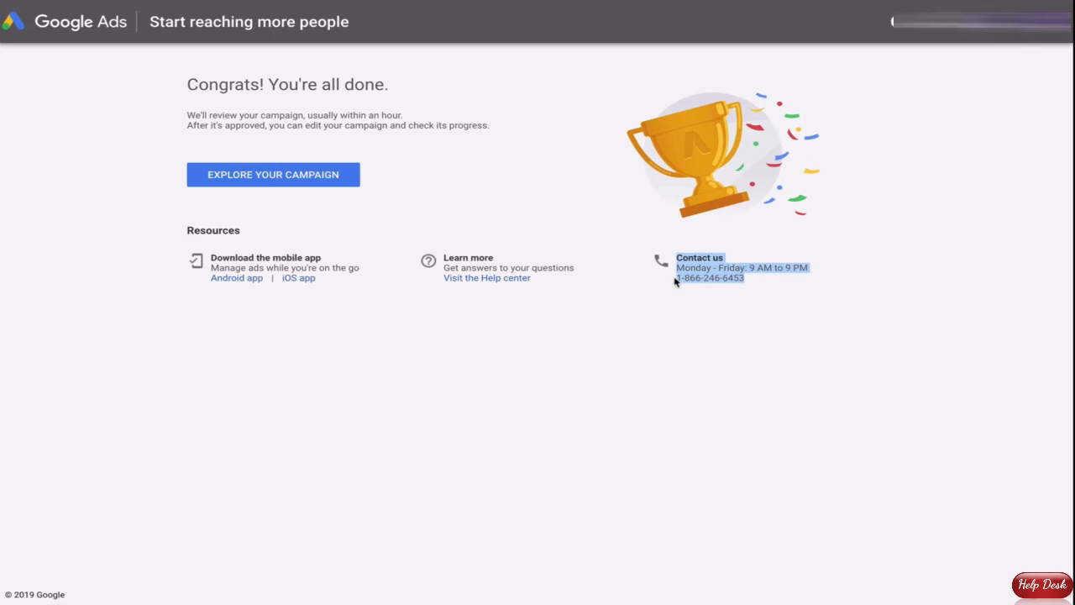
left_click(674, 281)
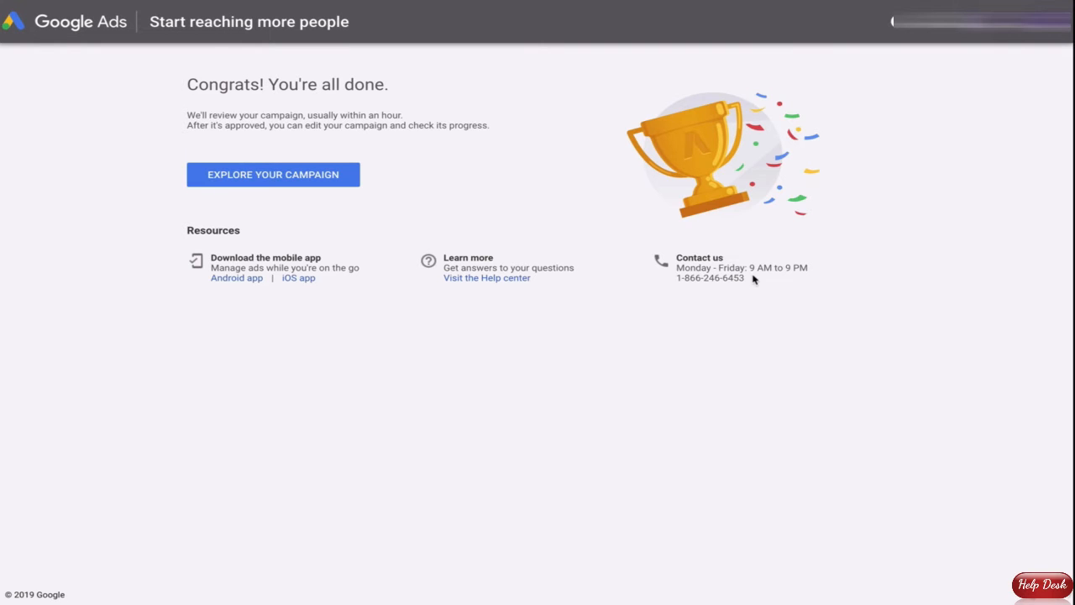
left_click_drag(754, 279, 677, 280)
left_click(754, 284)
left_click_drag(751, 280, 676, 273)
left_click(749, 282)
left_click_drag(749, 282, 678, 270)
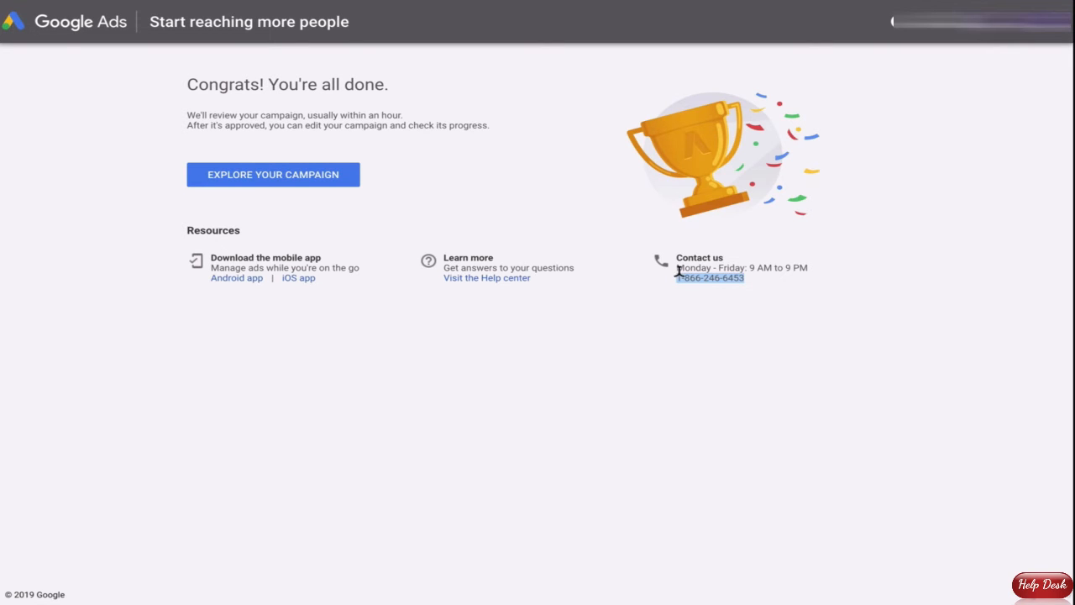
left_click(748, 282)
left_click_drag(746, 280, 678, 277)
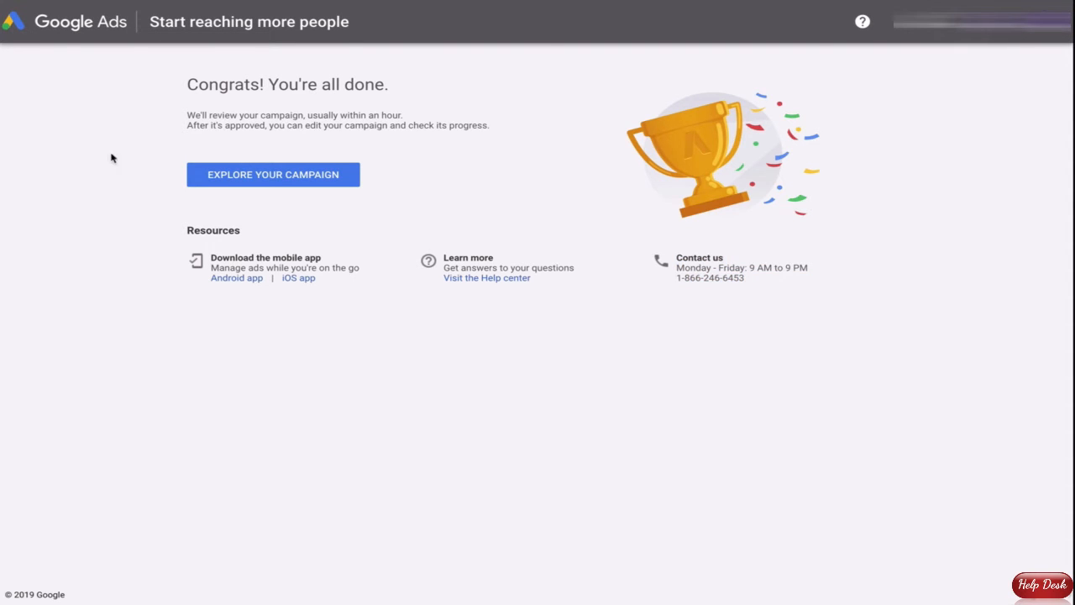
Open the finished Professional Life Coach campaign, pause it and dismiss the feedback survey without answering.
left_click(281, 180)
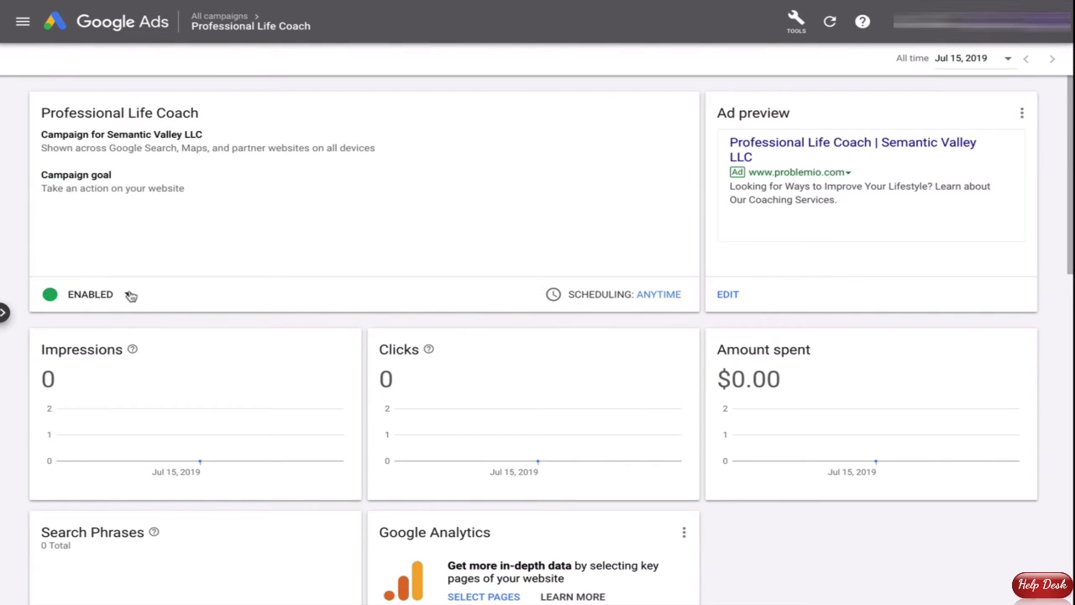
left_click(132, 295)
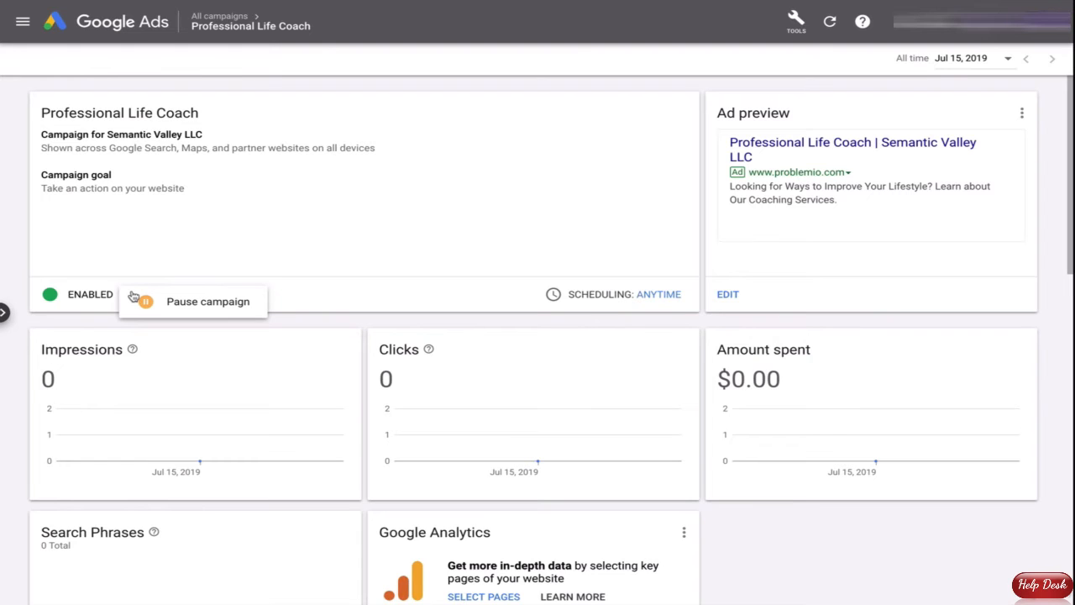
left_click(193, 304)
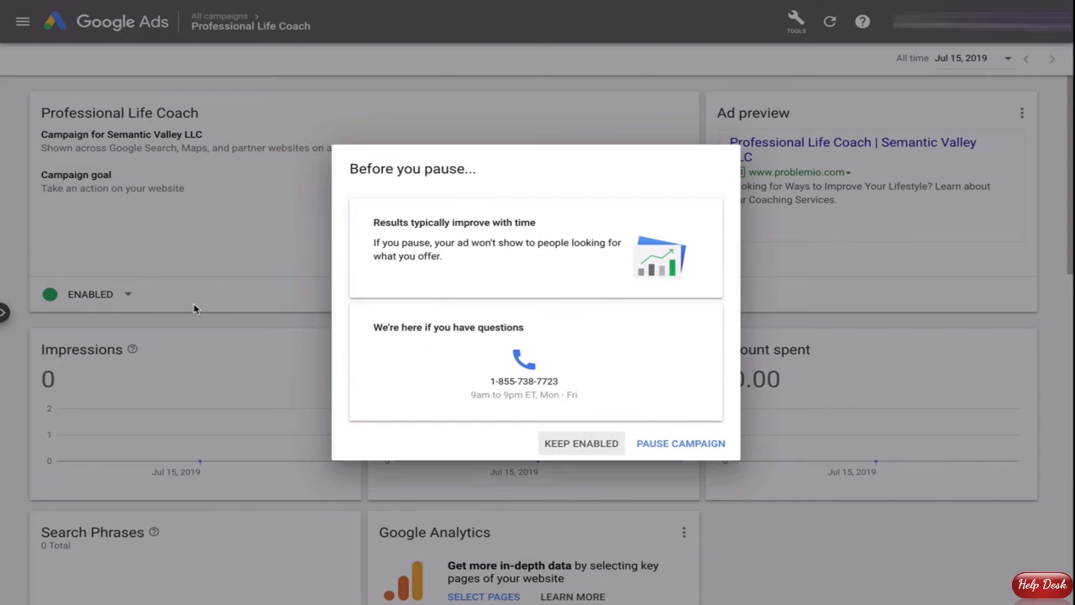
left_click(680, 443)
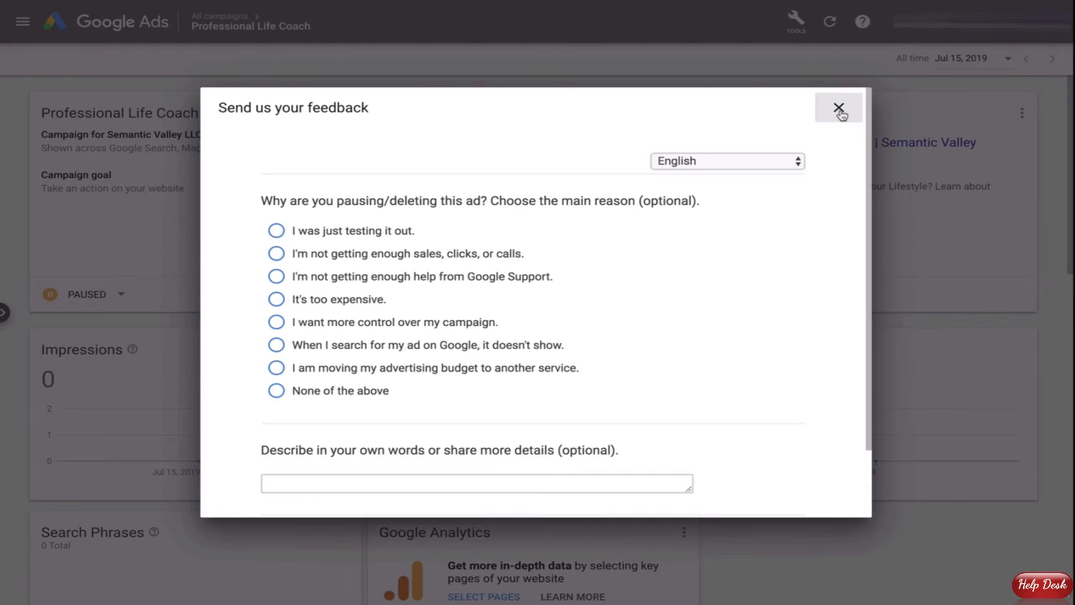
left_click(838, 109)
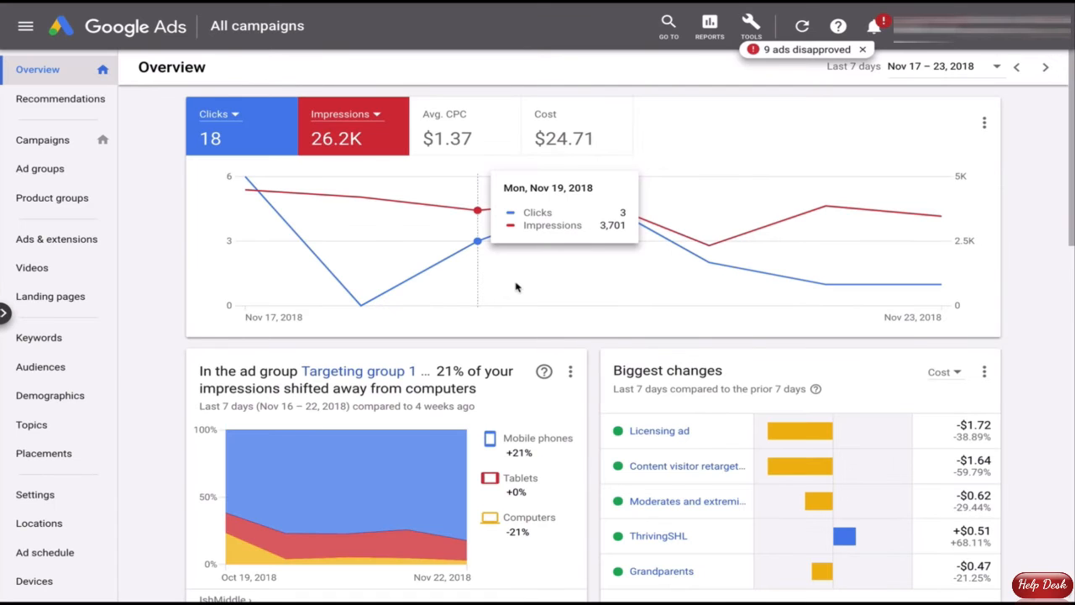
Dismiss the disapproved ads notice and generate new keyword ideas for "business plan" in the Keyword Planner.
left_click(862, 49)
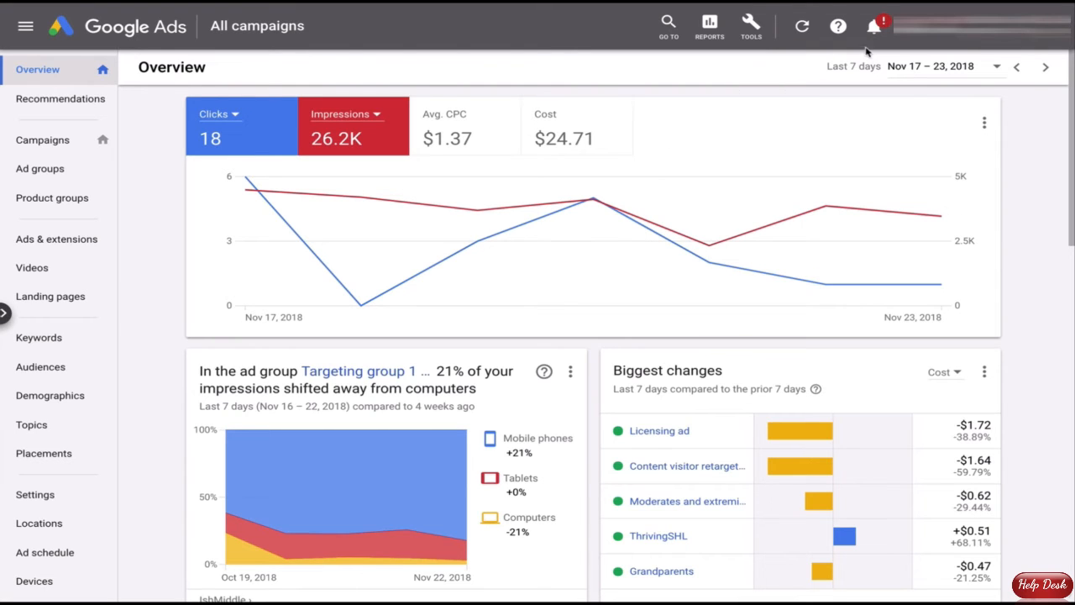
left_click(753, 30)
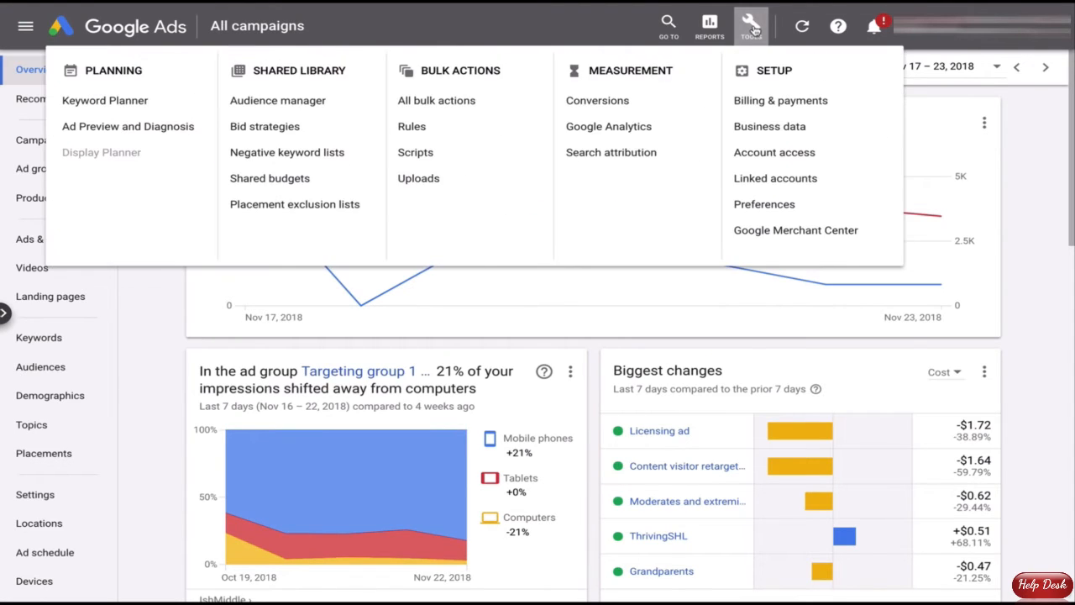
left_click(117, 105)
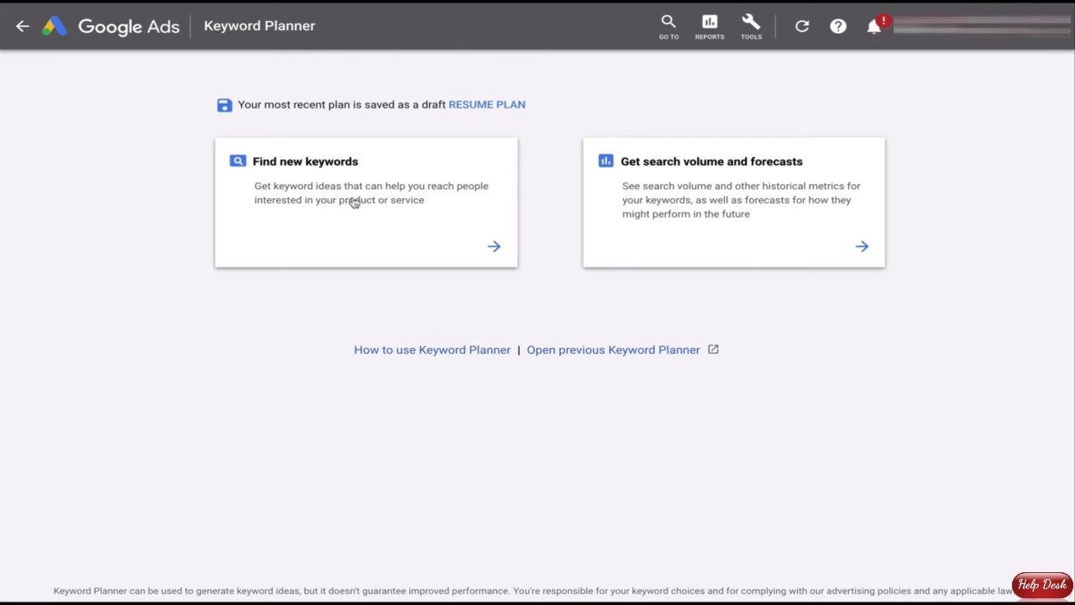
left_click(319, 195)
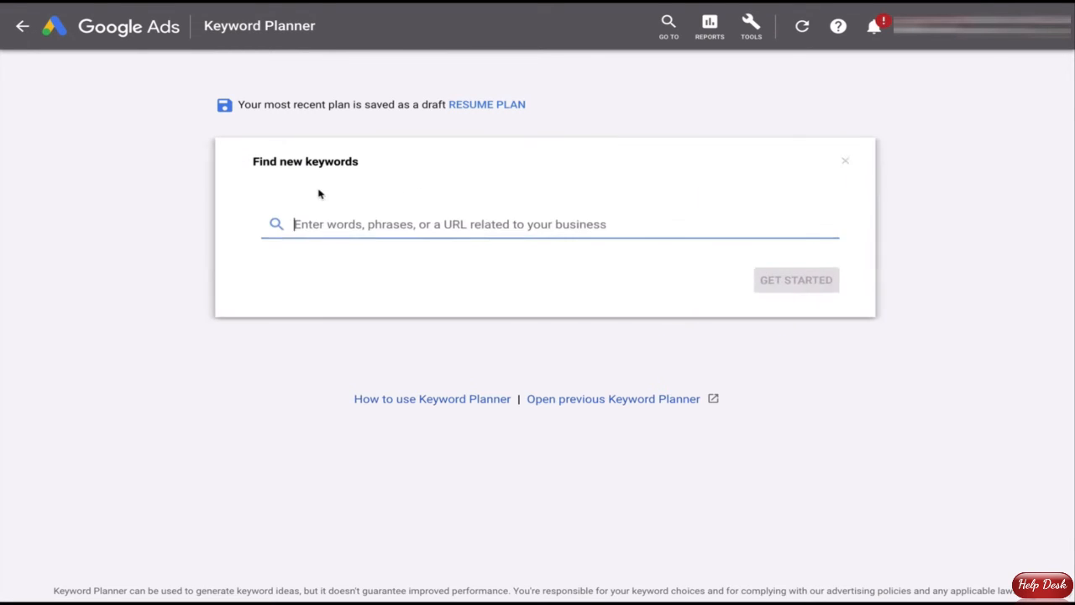
type("business plan")
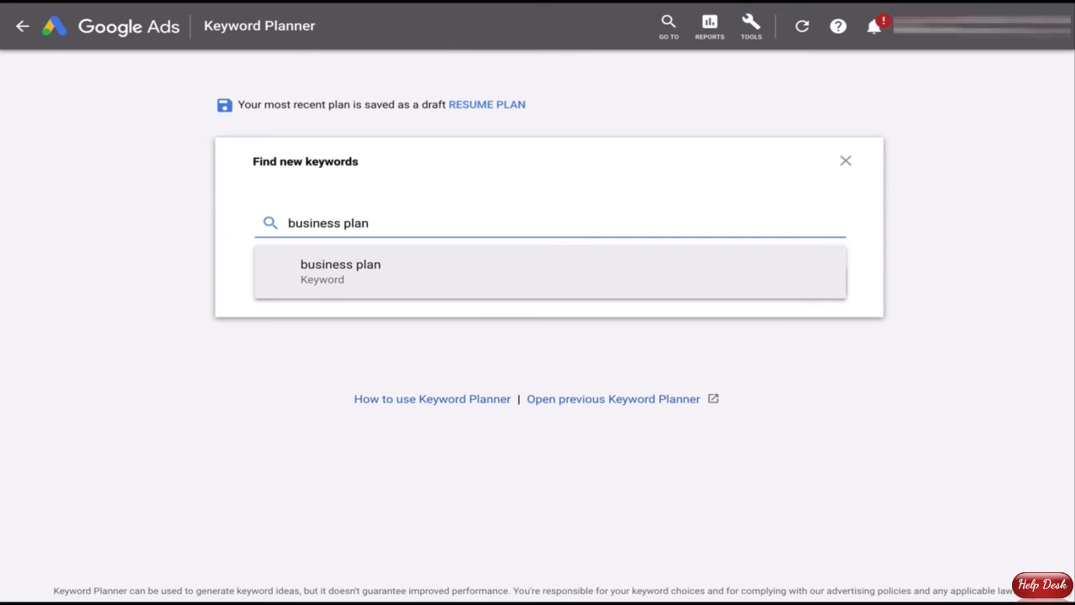
key("Return")
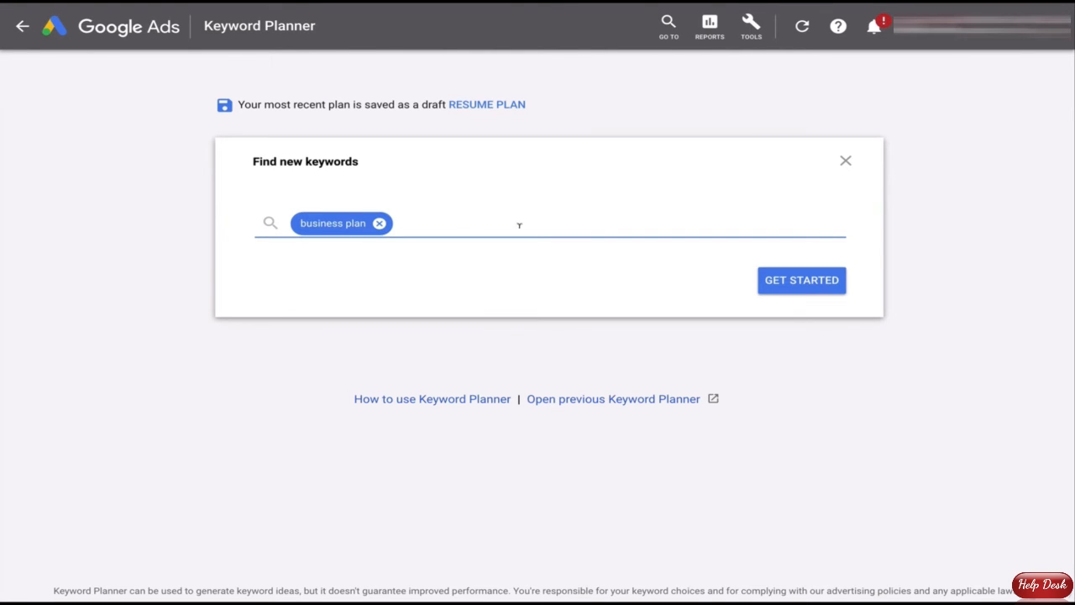
left_click(813, 283)
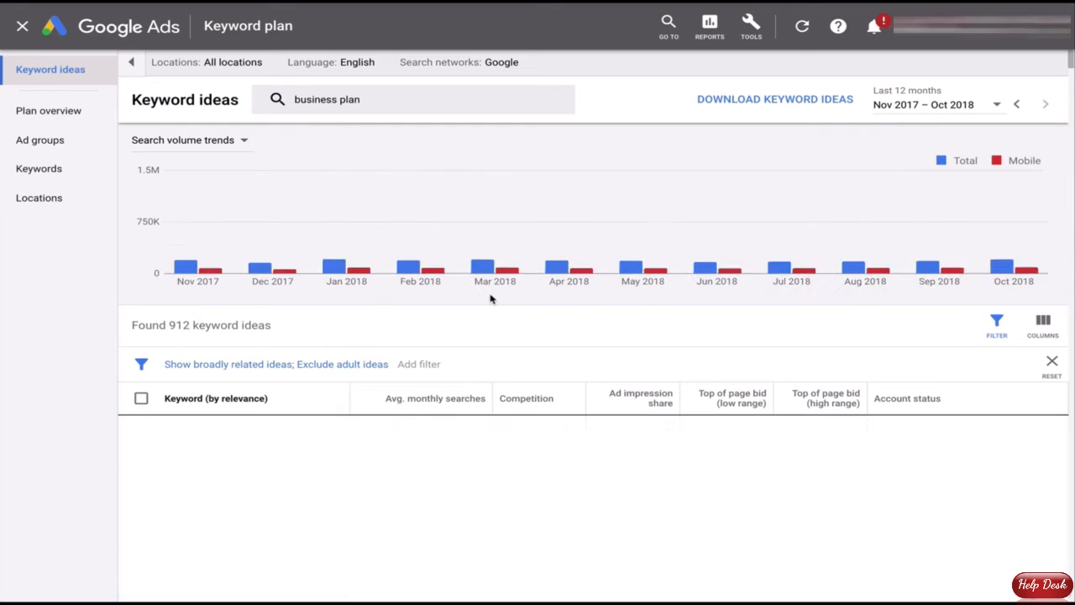
Examine the average monthly searches for the keyword "business plan" in the keyword ideas list.
scroll(411, 394, "down", 2)
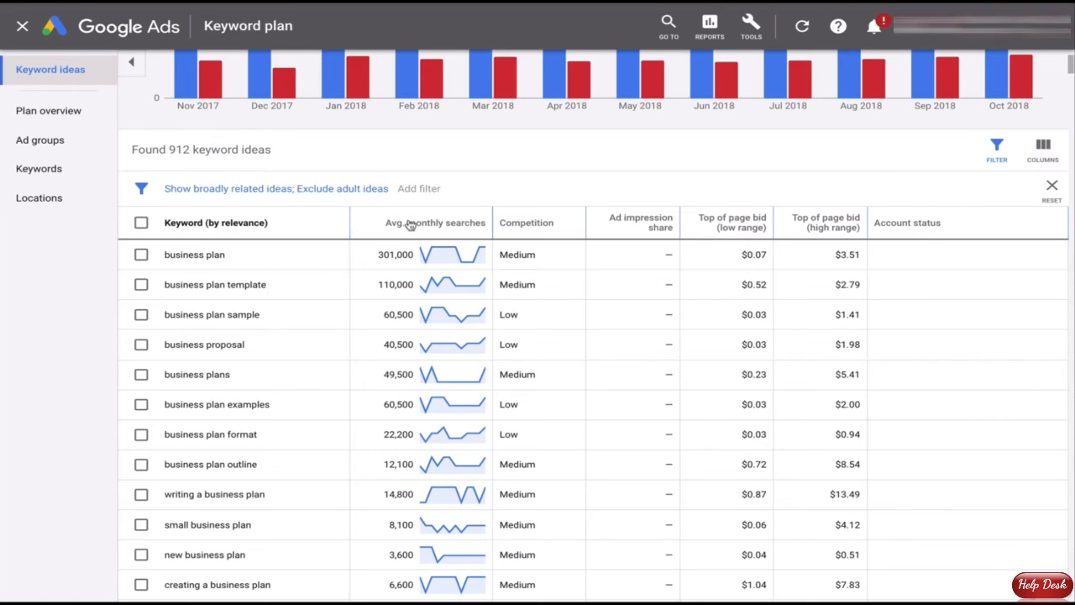
mouse_move(390, 227)
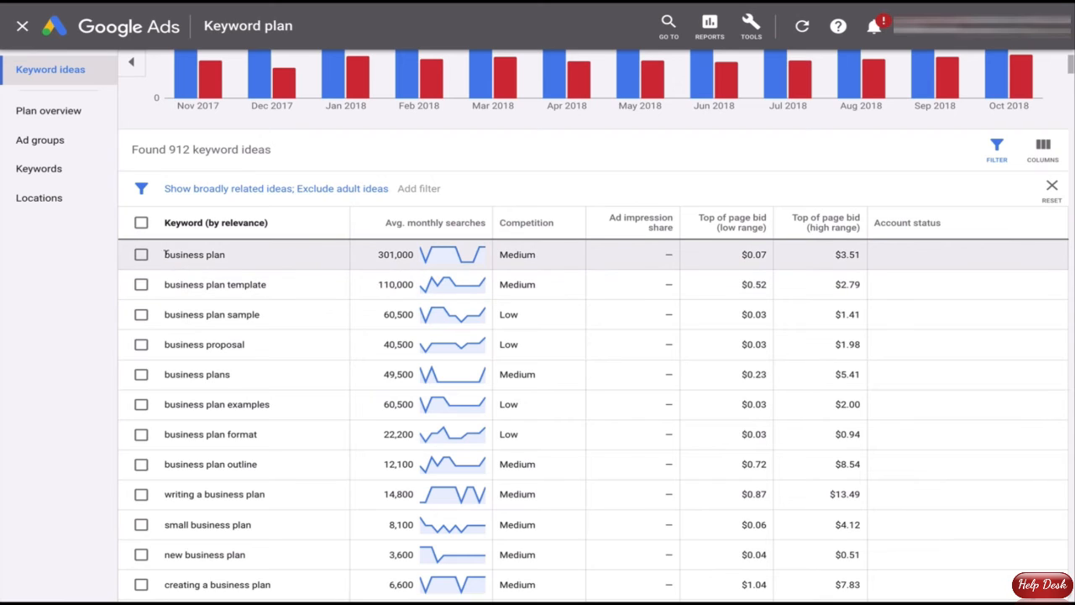
left_click_drag(165, 254, 224, 254)
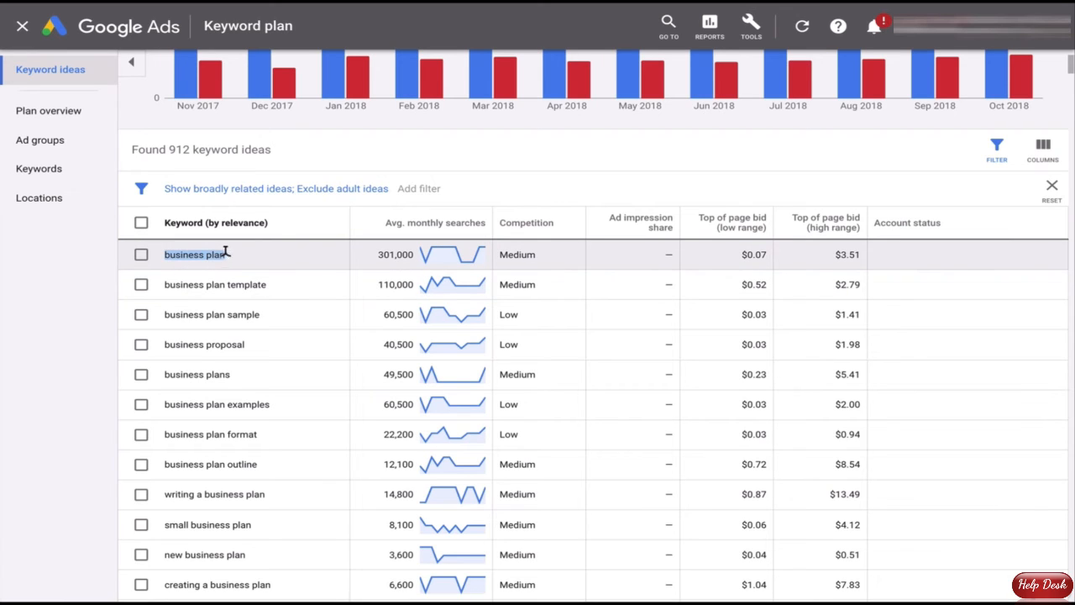
left_click(378, 248)
left_click_drag(412, 253, 378, 255)
left_click(377, 257)
Read through the related keyword ideas, from "business plan template" down to "business plan outline".
left_click_drag(267, 284, 163, 285)
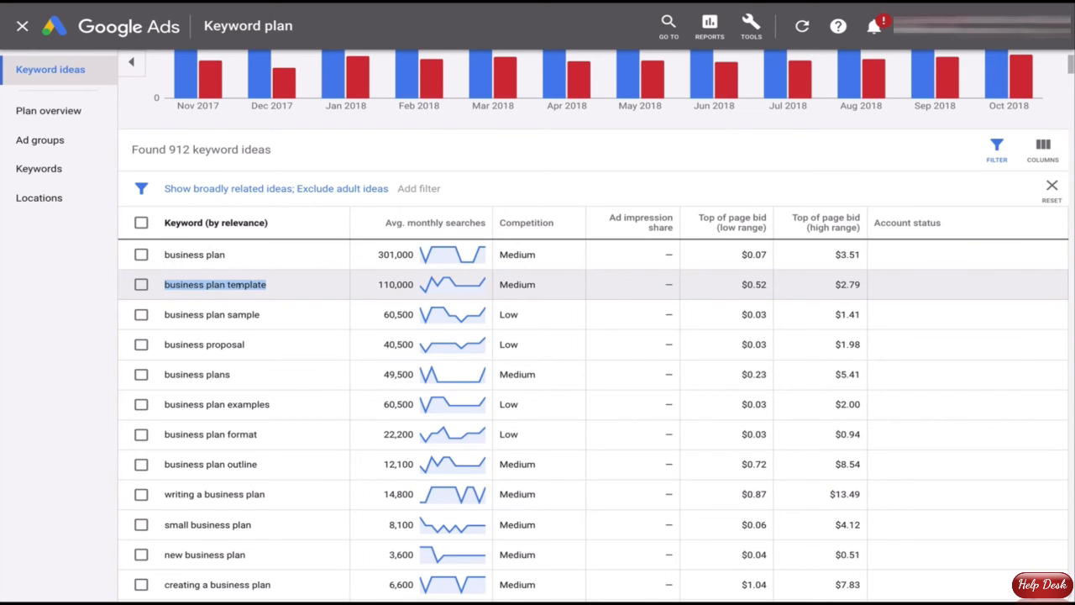
left_click(239, 283)
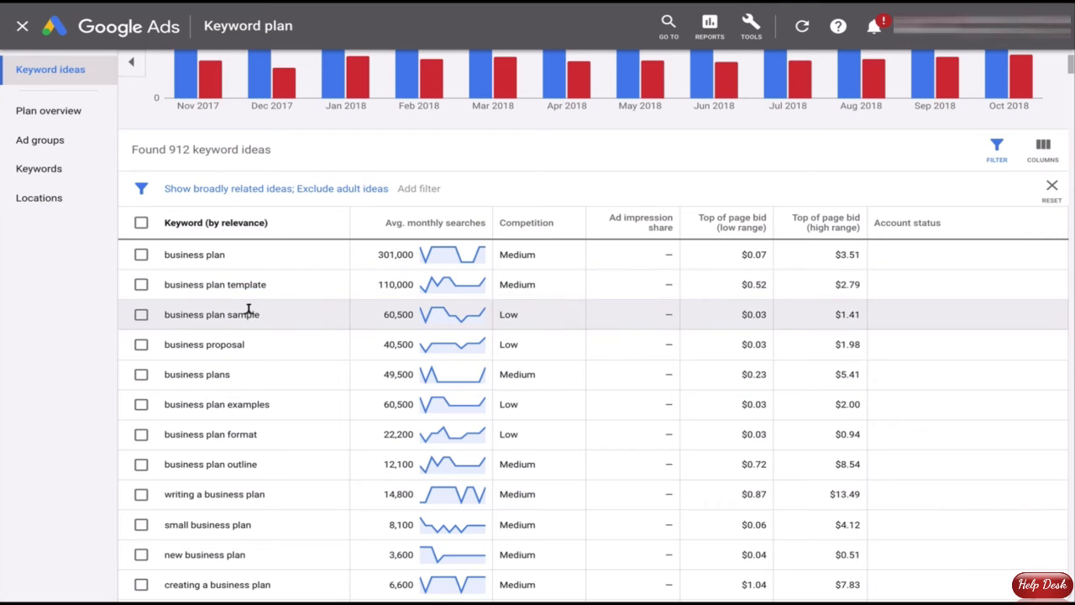
double_click(249, 314)
double_click(235, 341)
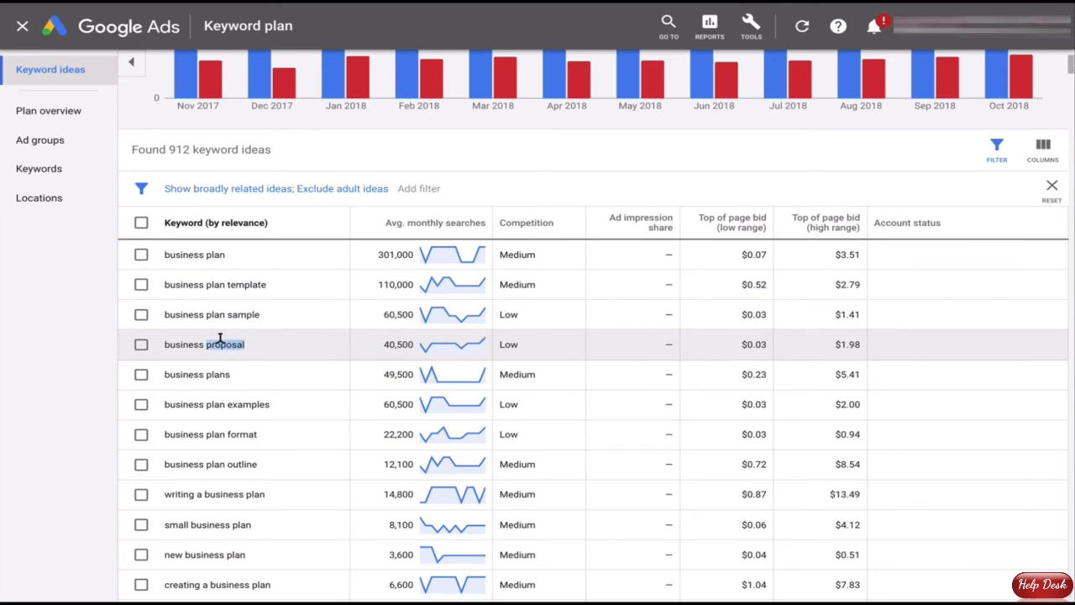
double_click(254, 404)
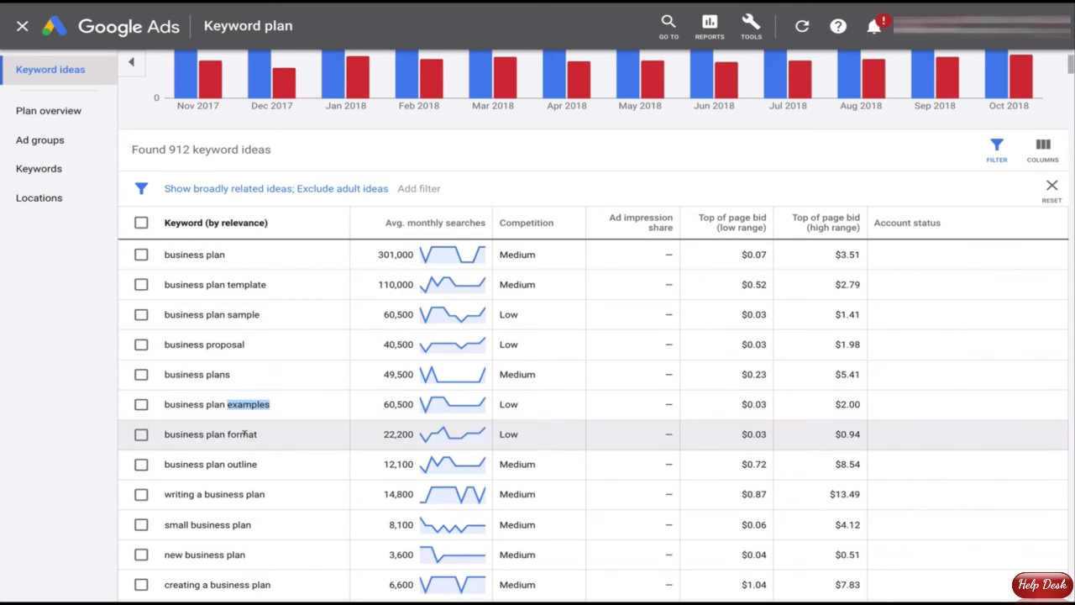
double_click(243, 434)
double_click(236, 461)
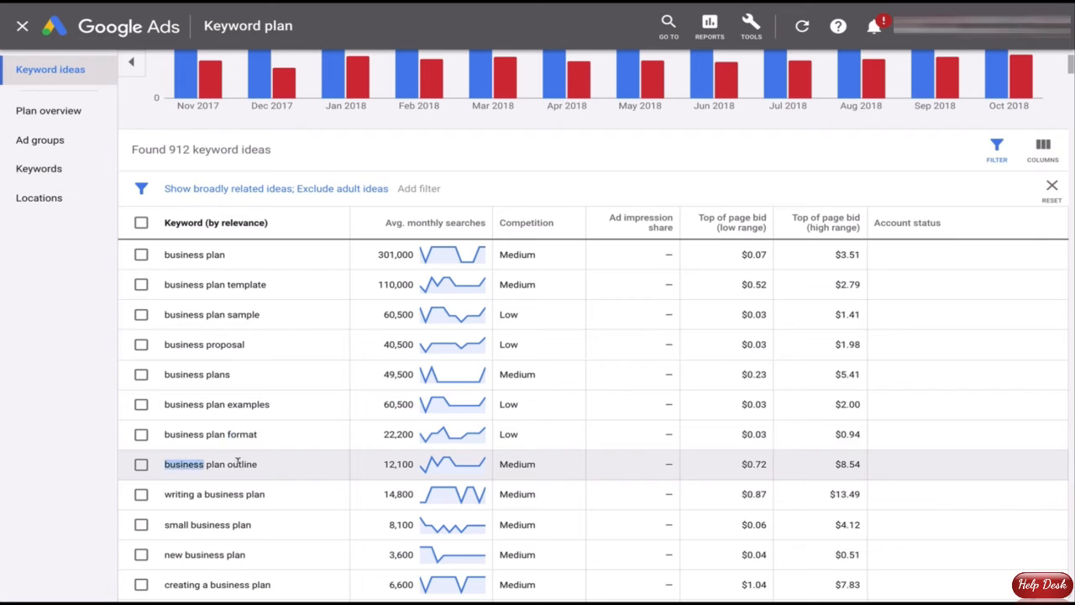
scroll(238, 452, "down", 1)
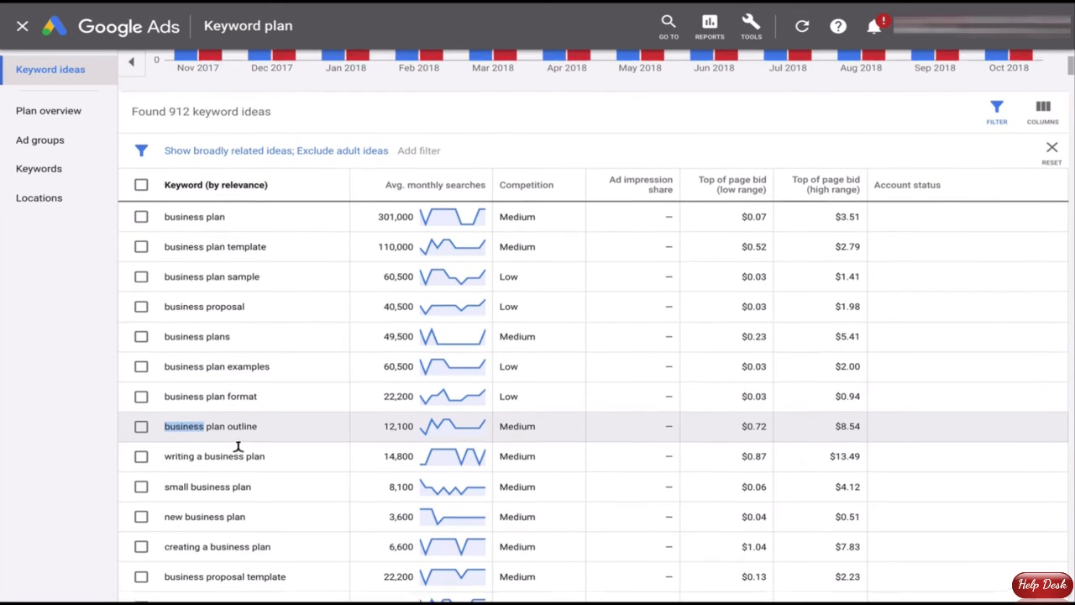
scroll(238, 447, "up", 1)
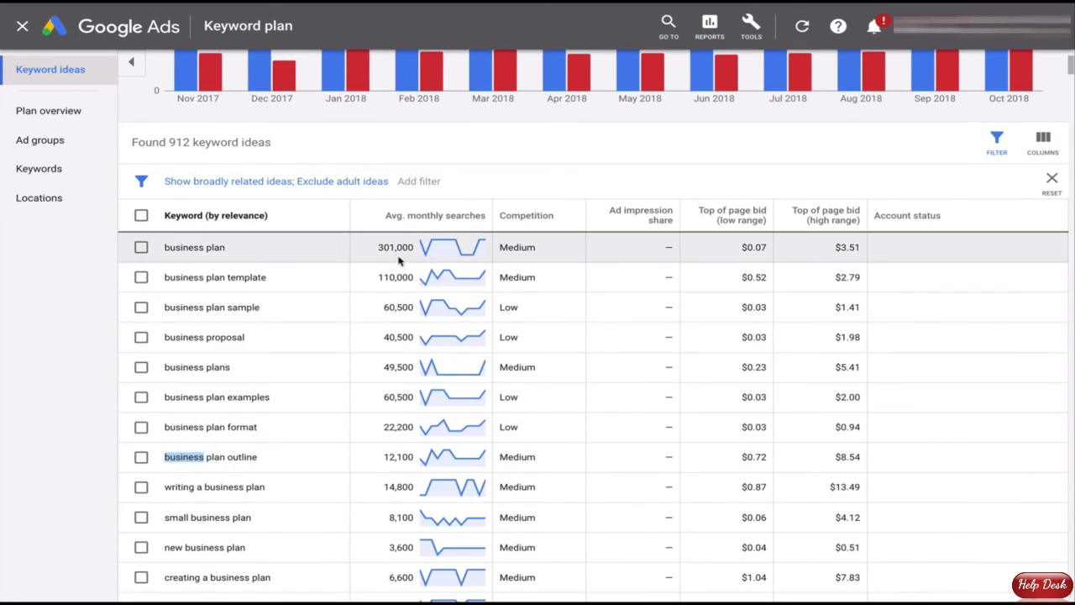
Compare the average monthly searches of "business plan" with those of "business plan outline", "business plan template" and "business plan sample".
left_click_drag(377, 243, 416, 247)
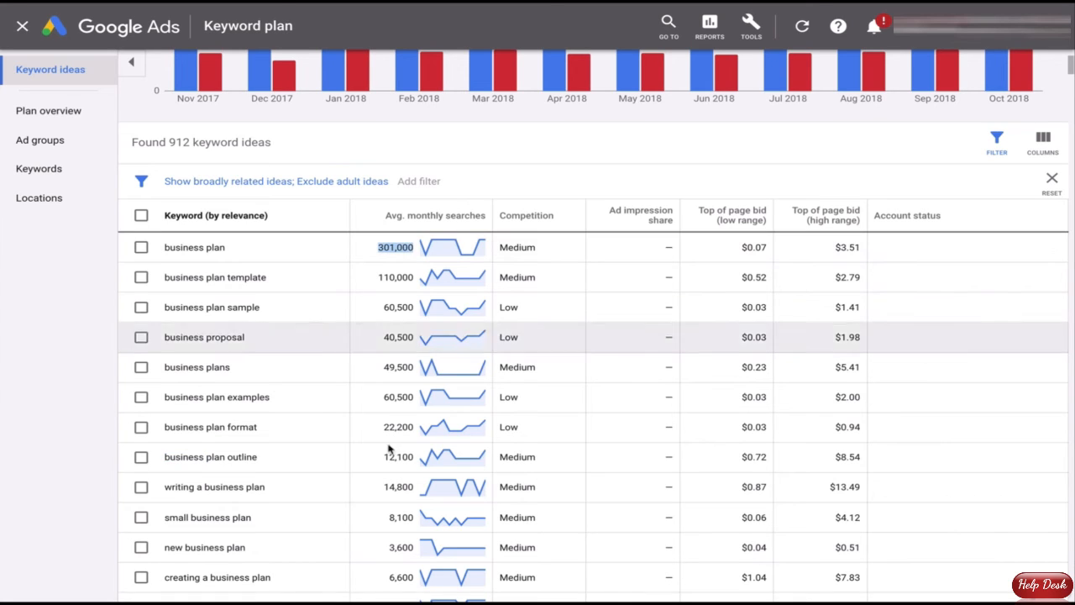
left_click_drag(384, 453, 416, 460)
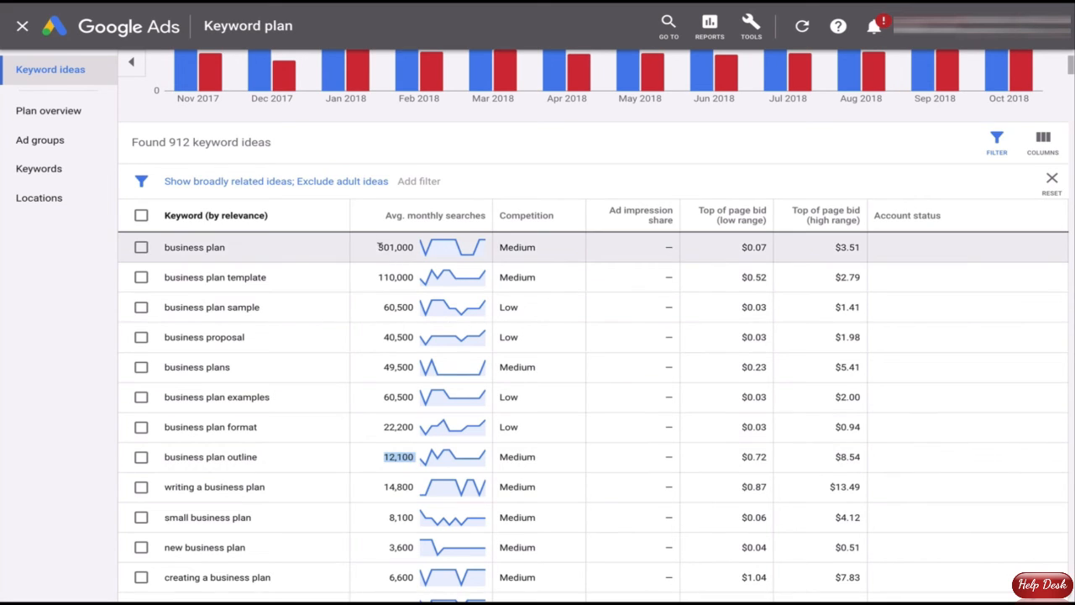
left_click_drag(377, 243, 414, 249)
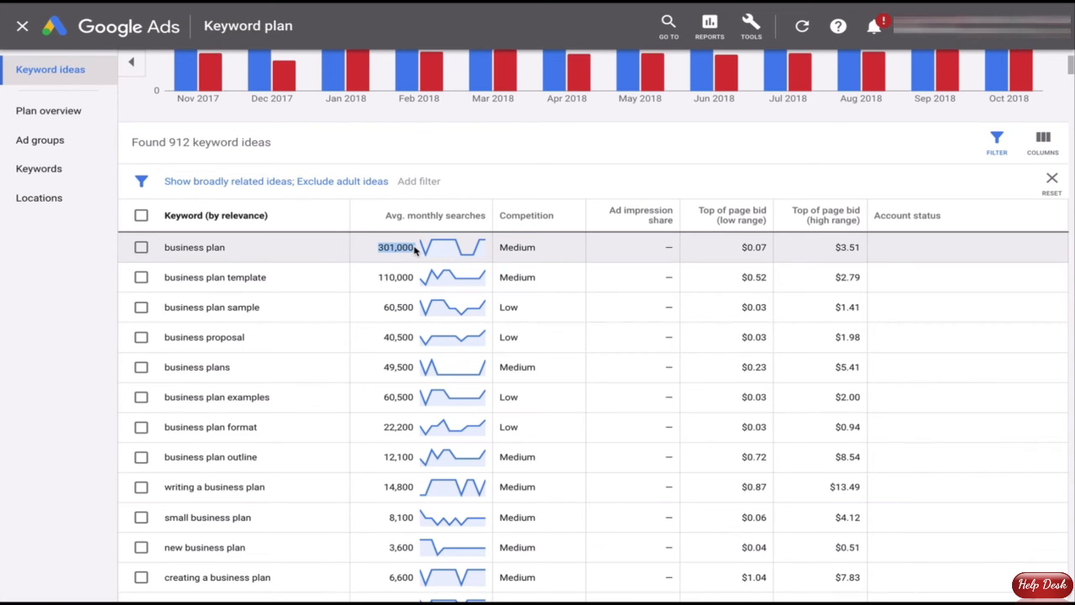
left_click(402, 242)
left_click_drag(379, 245, 410, 245)
left_click(382, 277)
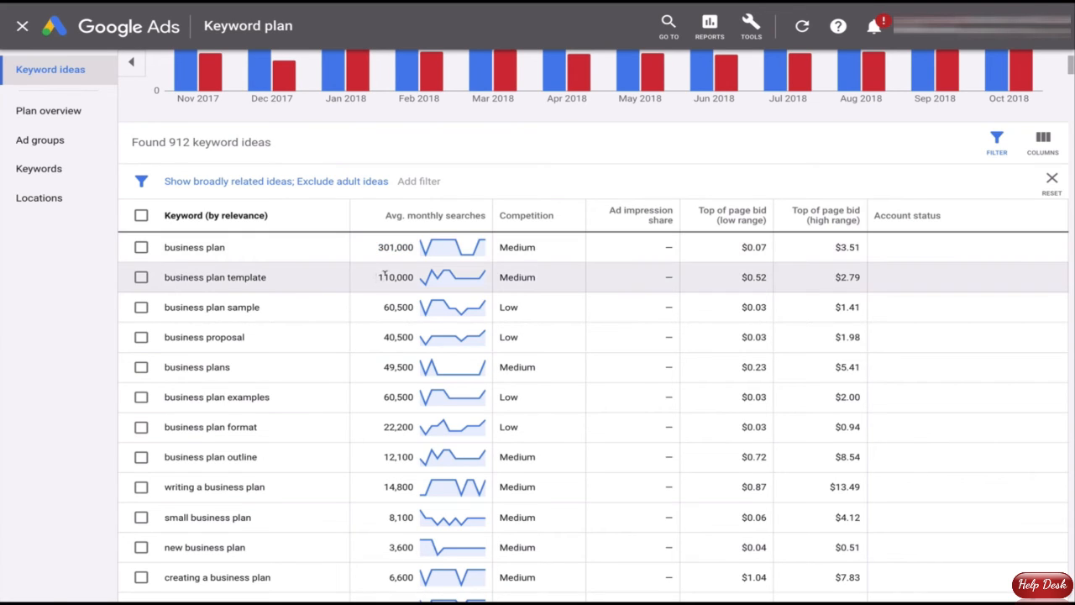
left_click_drag(383, 306, 415, 308)
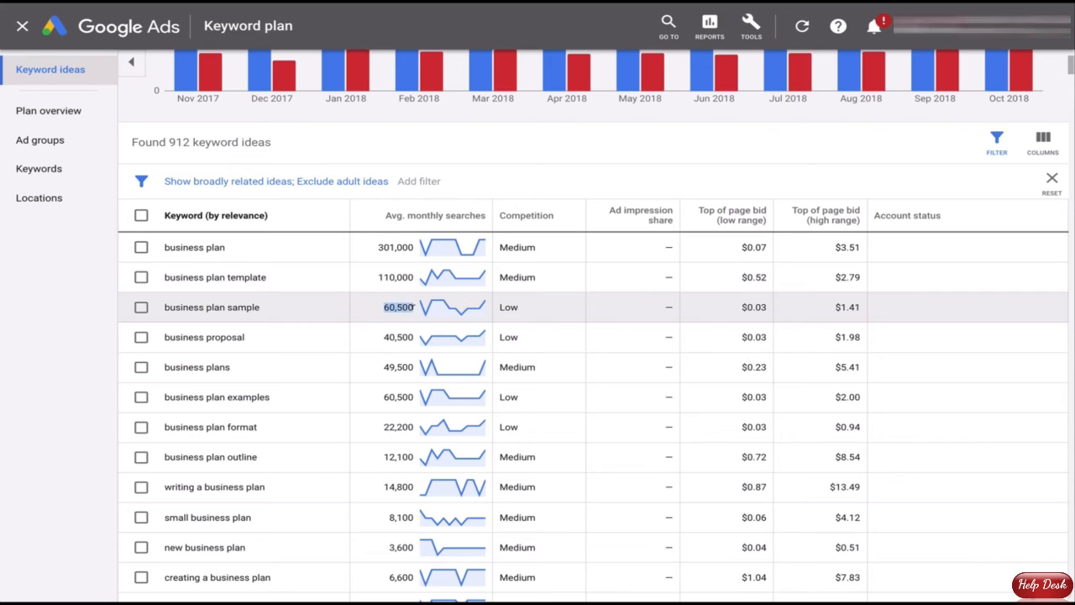
Look over the less-searched keyword ideas further down the list and read the explanation of the Competition column.
scroll(376, 491, "down", 1)
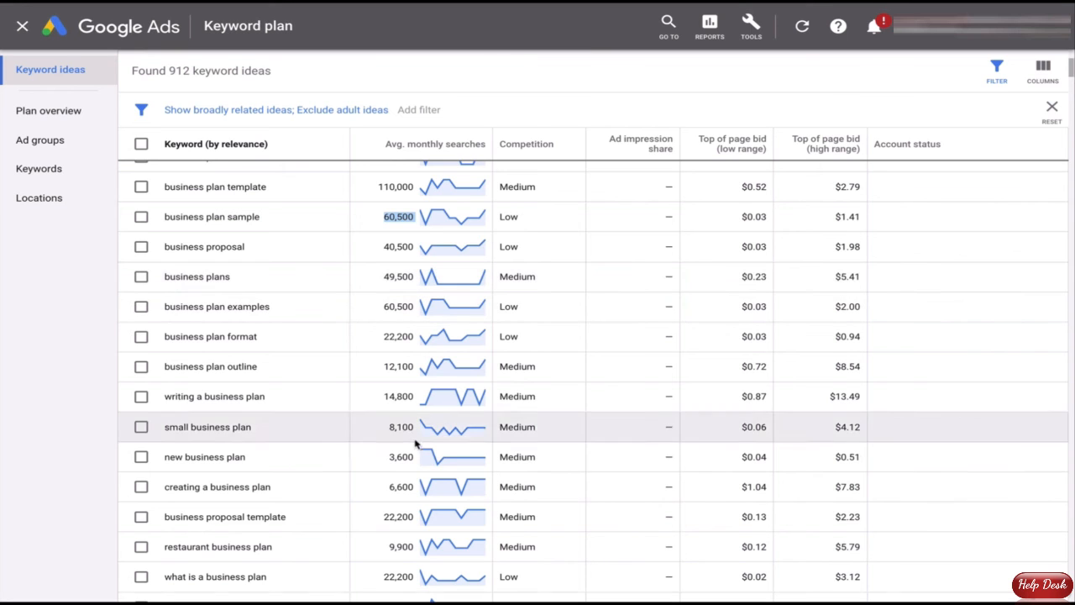
scroll(410, 457, "down", 1)
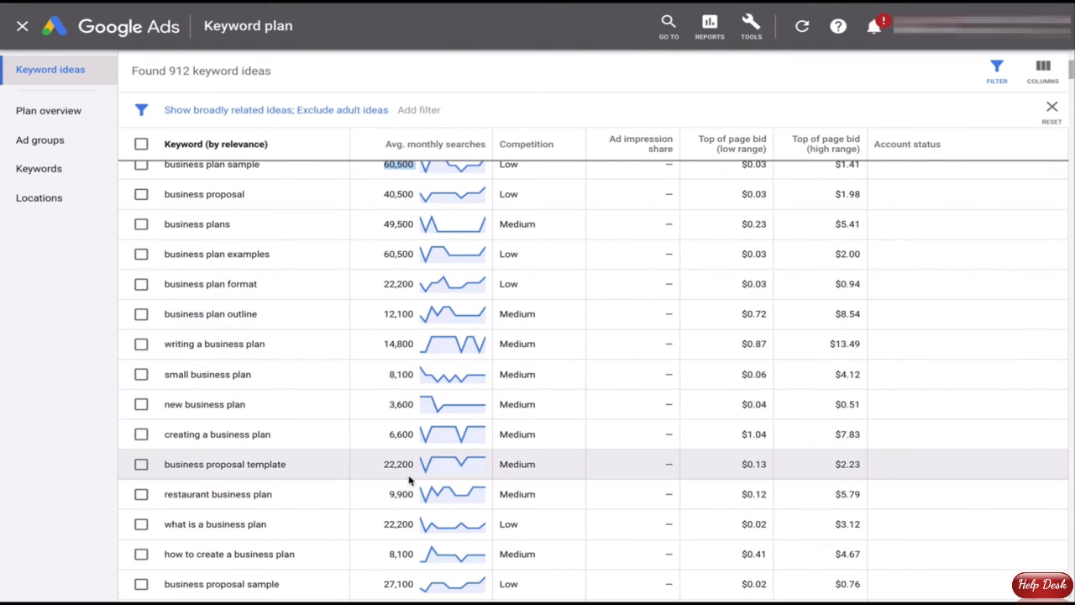
scroll(409, 400, "up", 1)
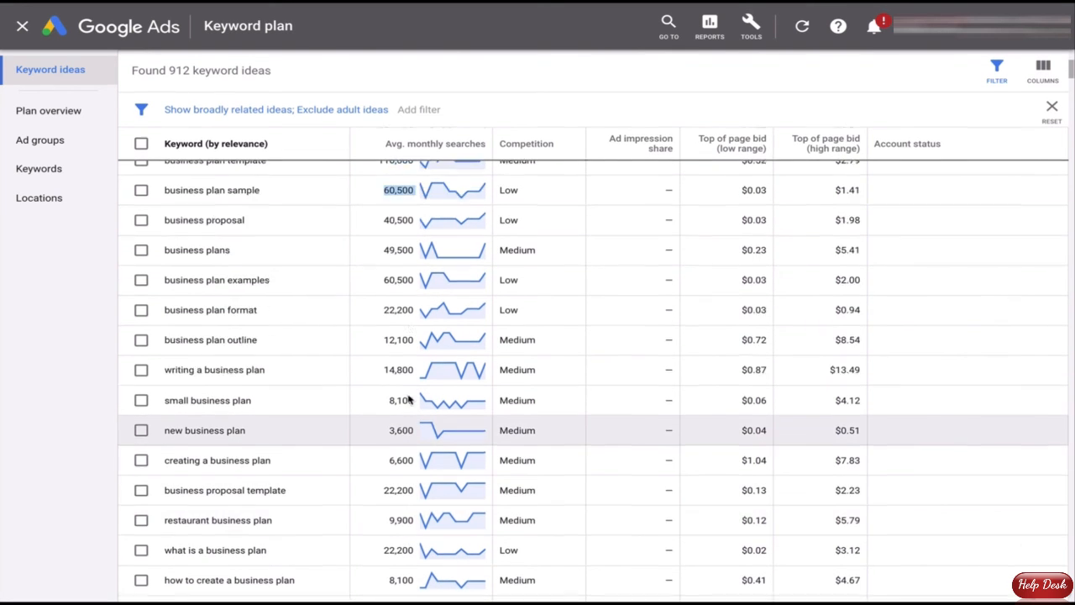
scroll(409, 399, "up", 3)
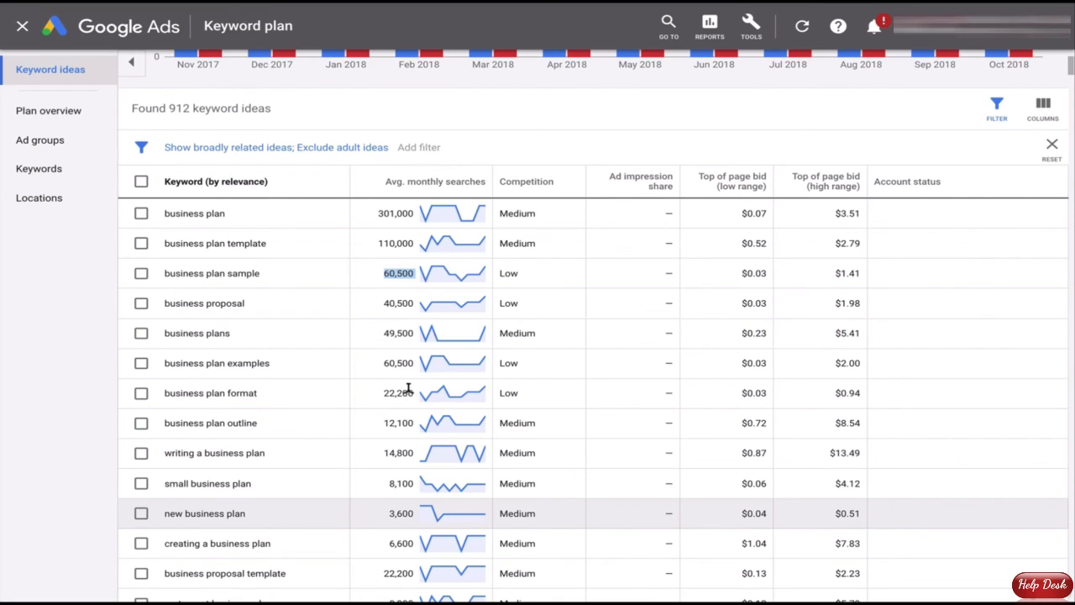
mouse_move(540, 185)
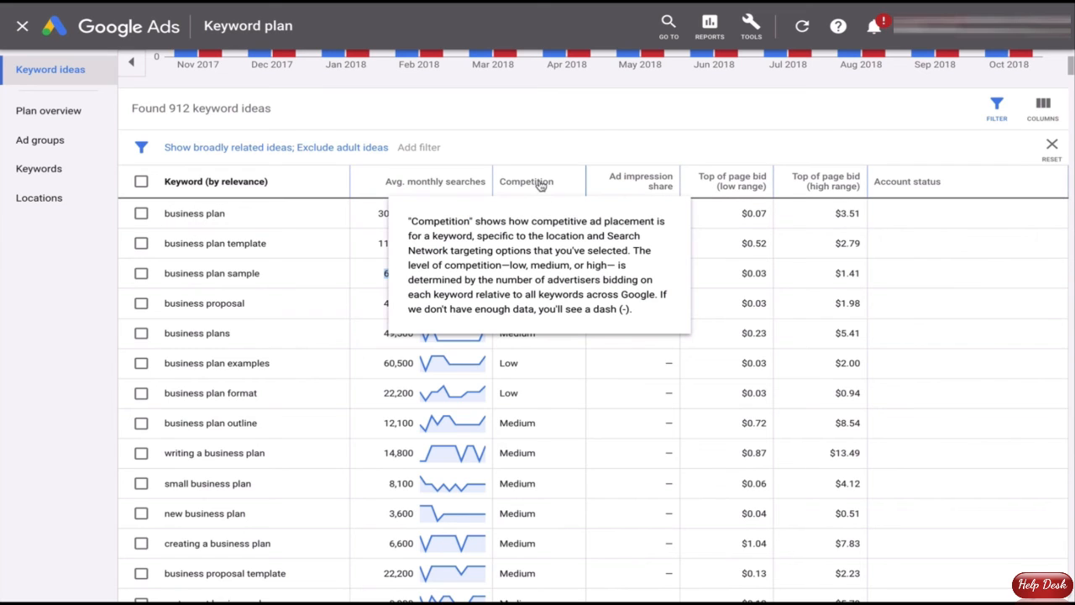